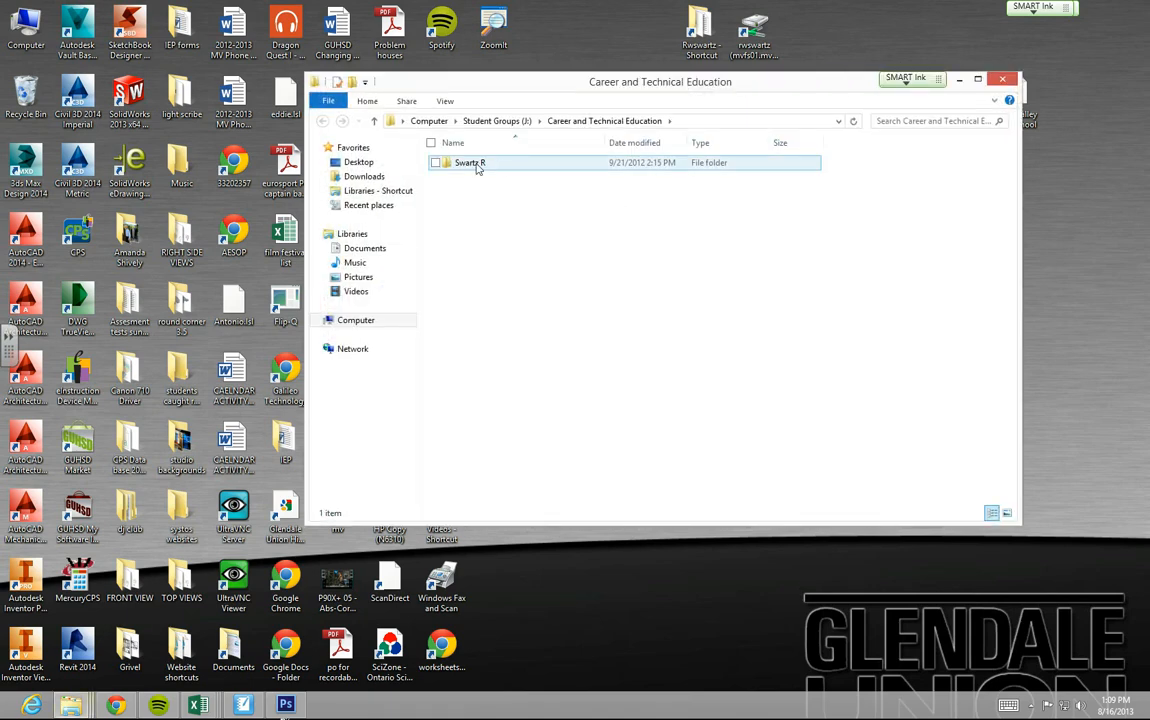
- Browse through Resources, Media Production, Class Files and Photoshop Revealed Book to the Chapter 02 folder
{"action": "double_click", "coordinate": [476, 165]}
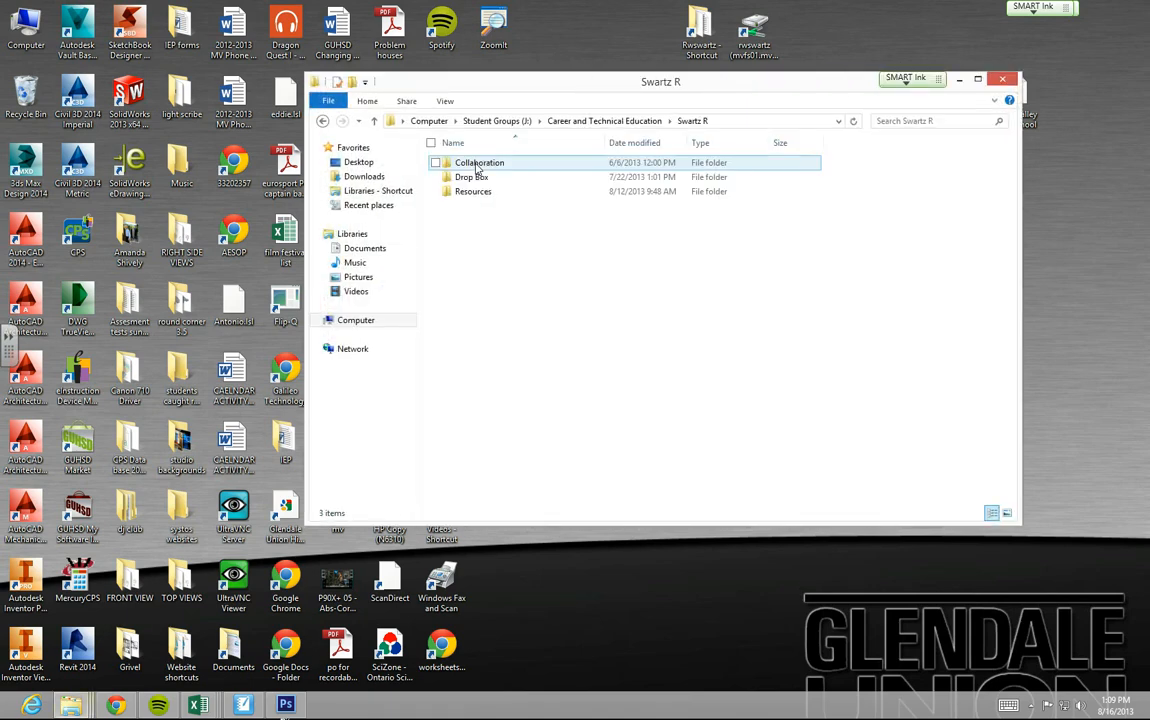
{"action": "double_click", "coordinate": [476, 192]}
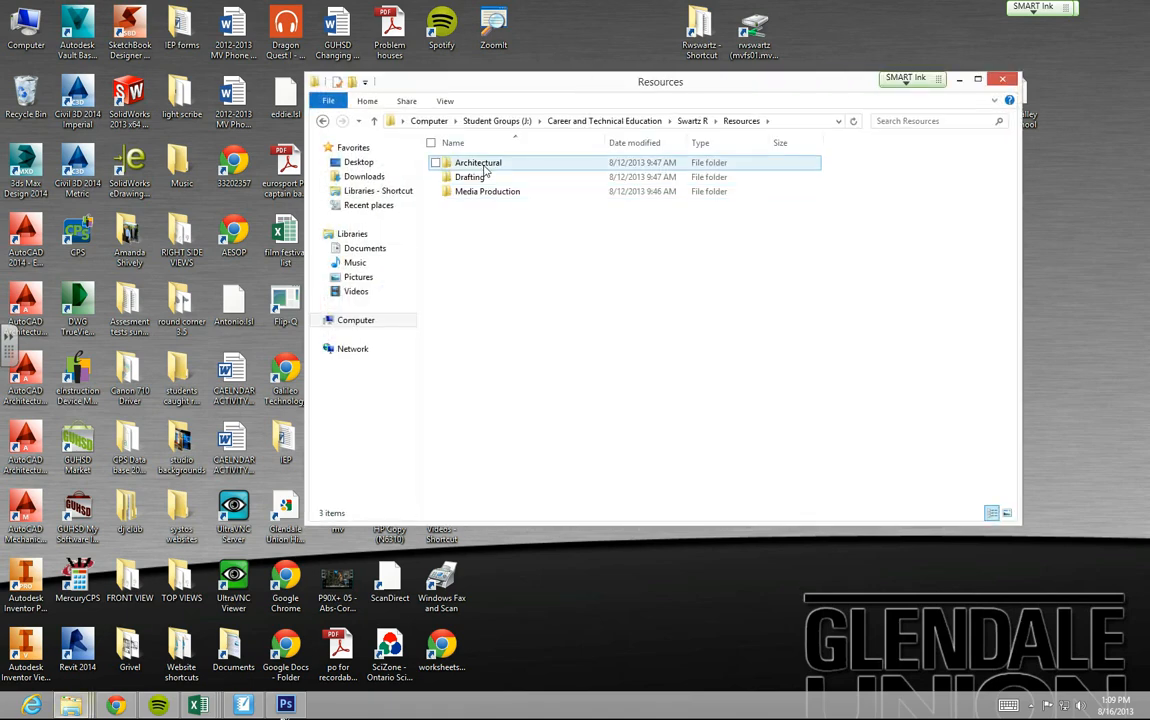
{"action": "double_click", "coordinate": [484, 192]}
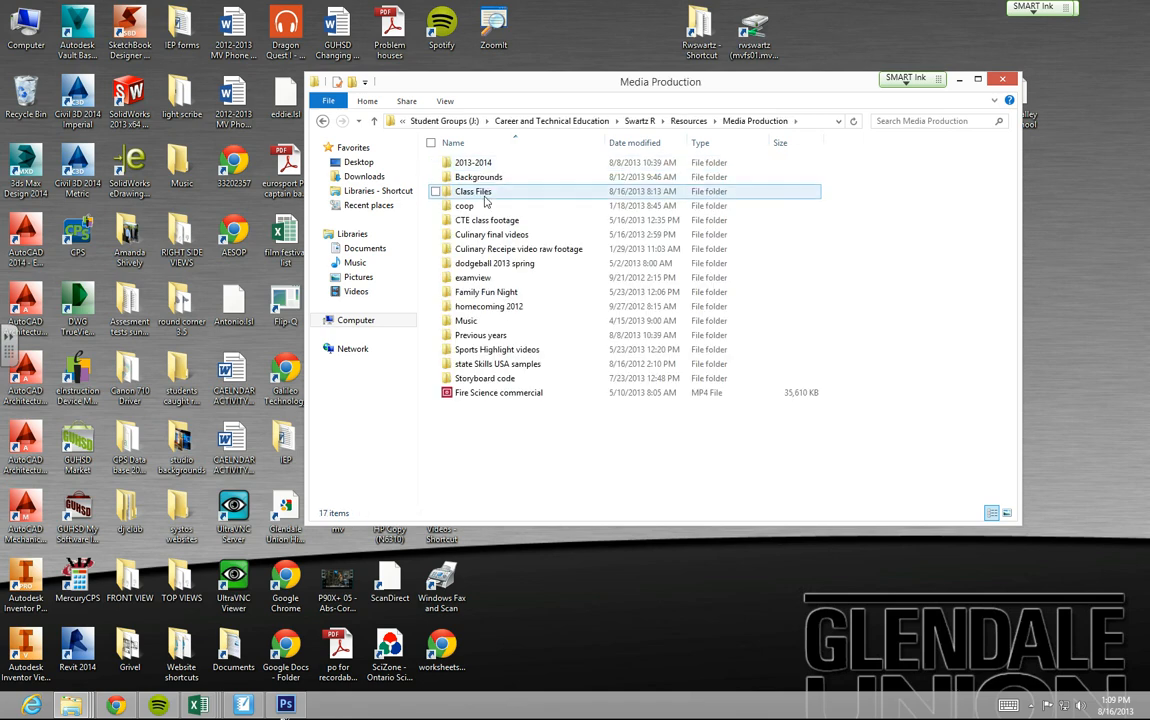
{"action": "double_click", "coordinate": [486, 190]}
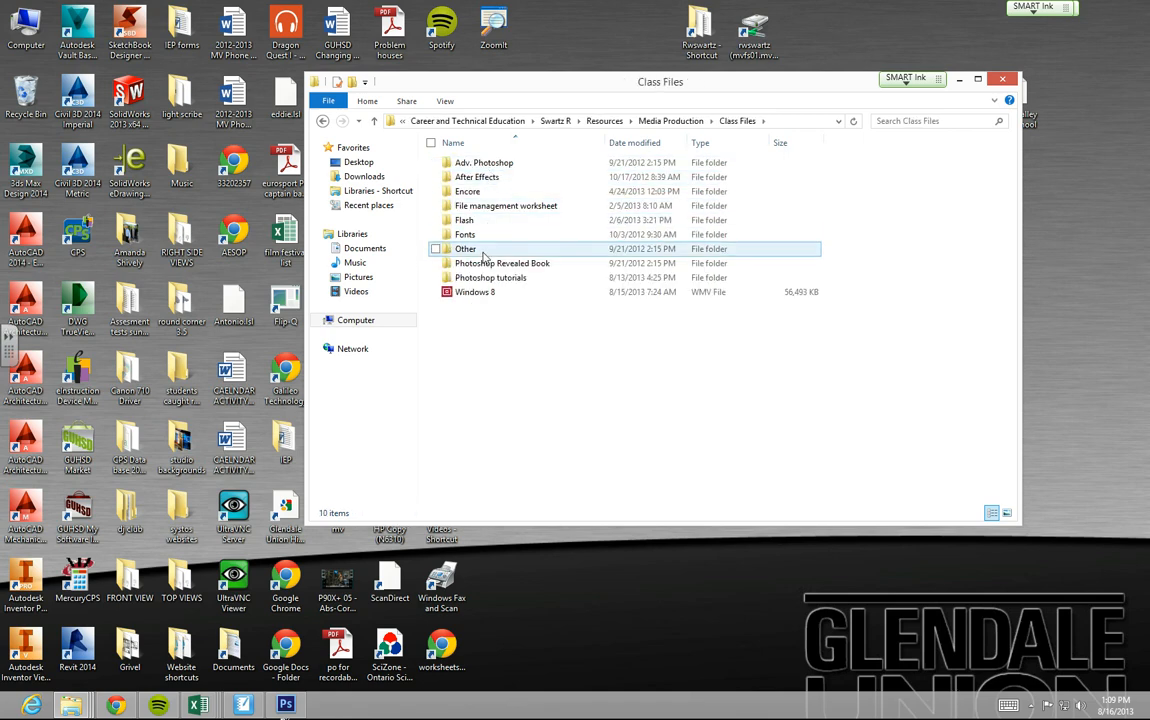
{"action": "double_click", "coordinate": [505, 265]}
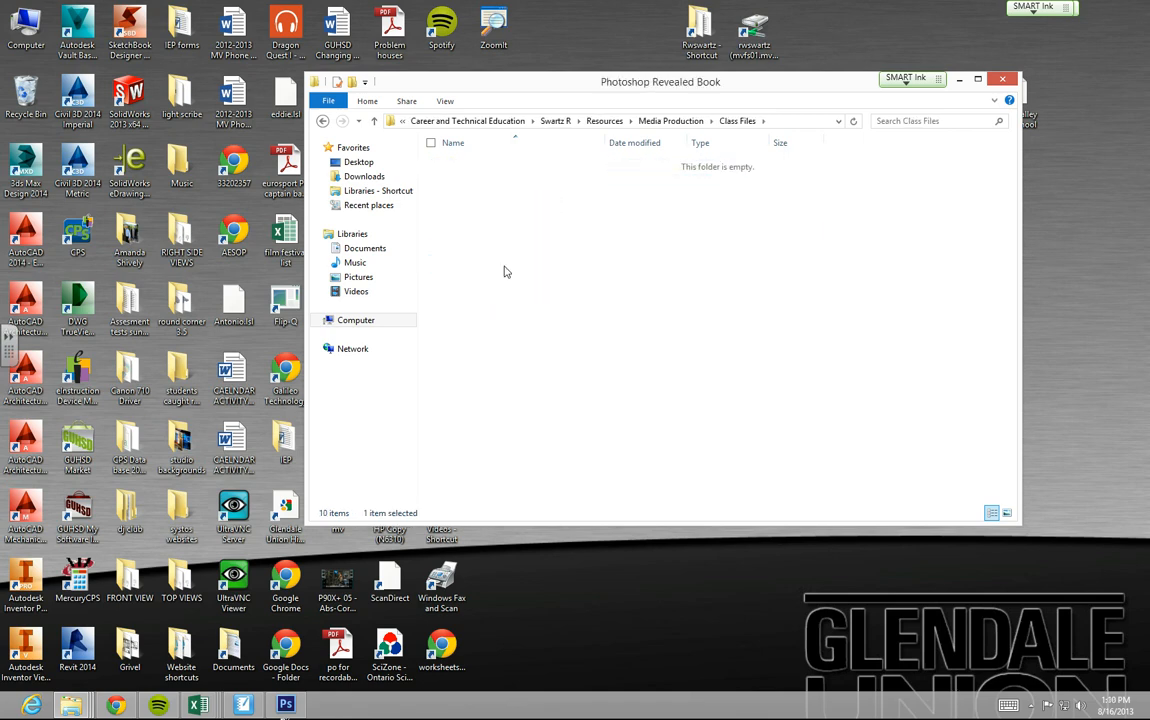
{"action": "left_click", "coordinate": [492, 178]}
{"action": "double_click", "coordinate": [492, 178]}
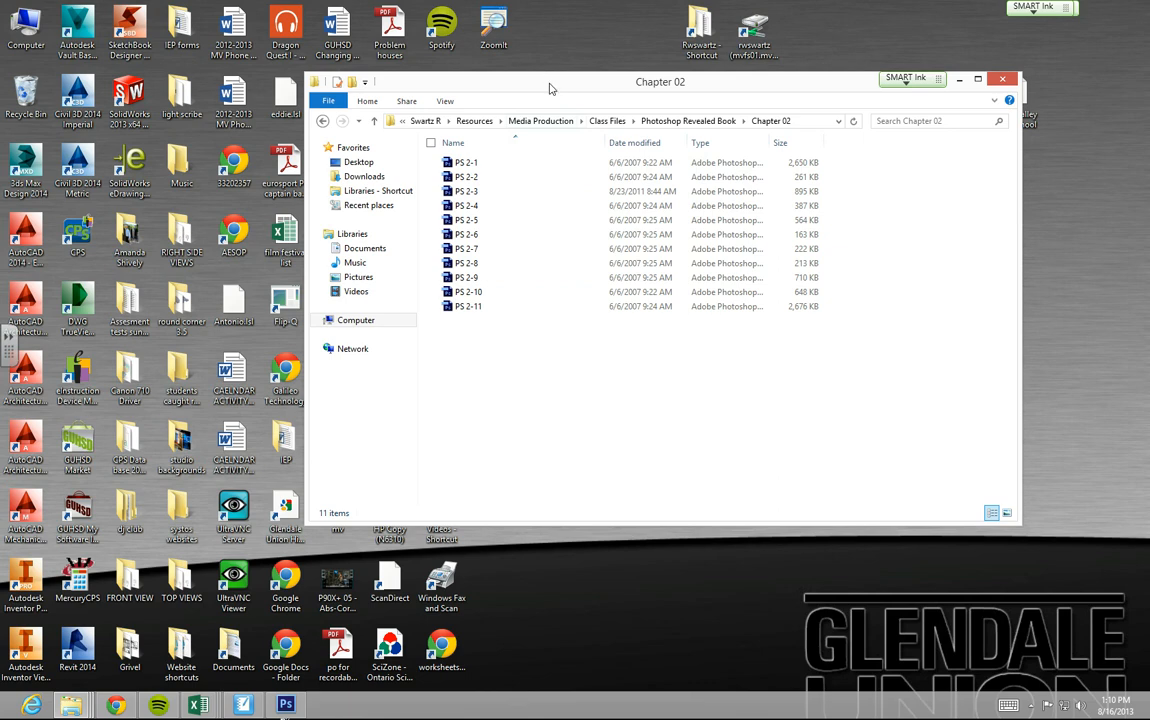
- Open the PS 2-3 file from the Chapter 02 folder in Photoshop
{"action": "left_click_drag", "start_coordinate": [549, 89], "coordinate": [662, 92]}
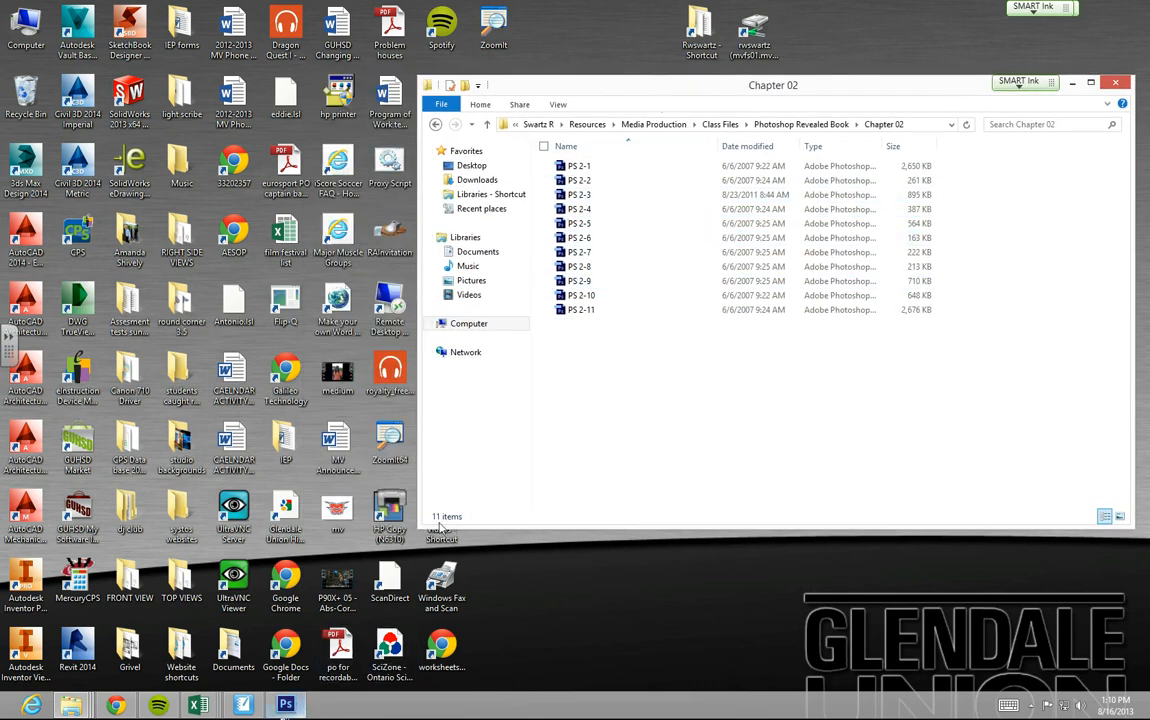
{"action": "left_click", "coordinate": [590, 196]}
{"action": "left_click_drag", "start_coordinate": [590, 196], "coordinate": [415, 238]}
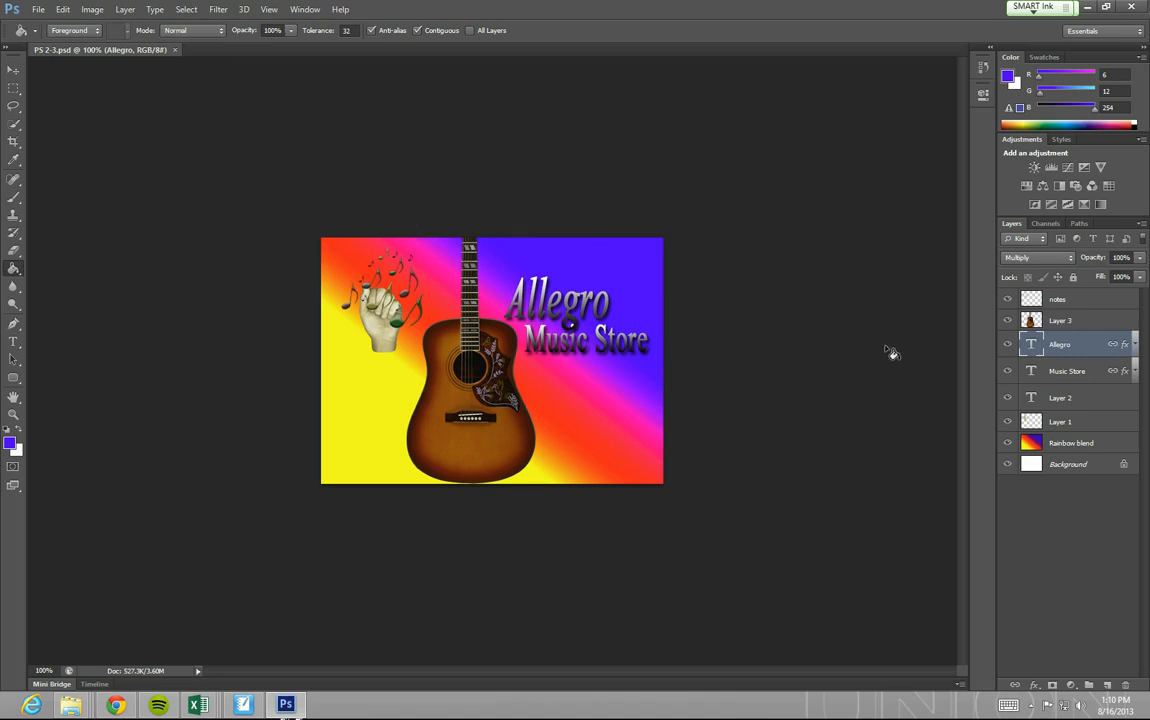
- Begin saving the image under a new name, browsing to the Photoshop folder within the personal folder on System (C:)
{"action": "left_click", "coordinate": [39, 10]}
{"action": "left_click", "coordinate": [56, 173]}
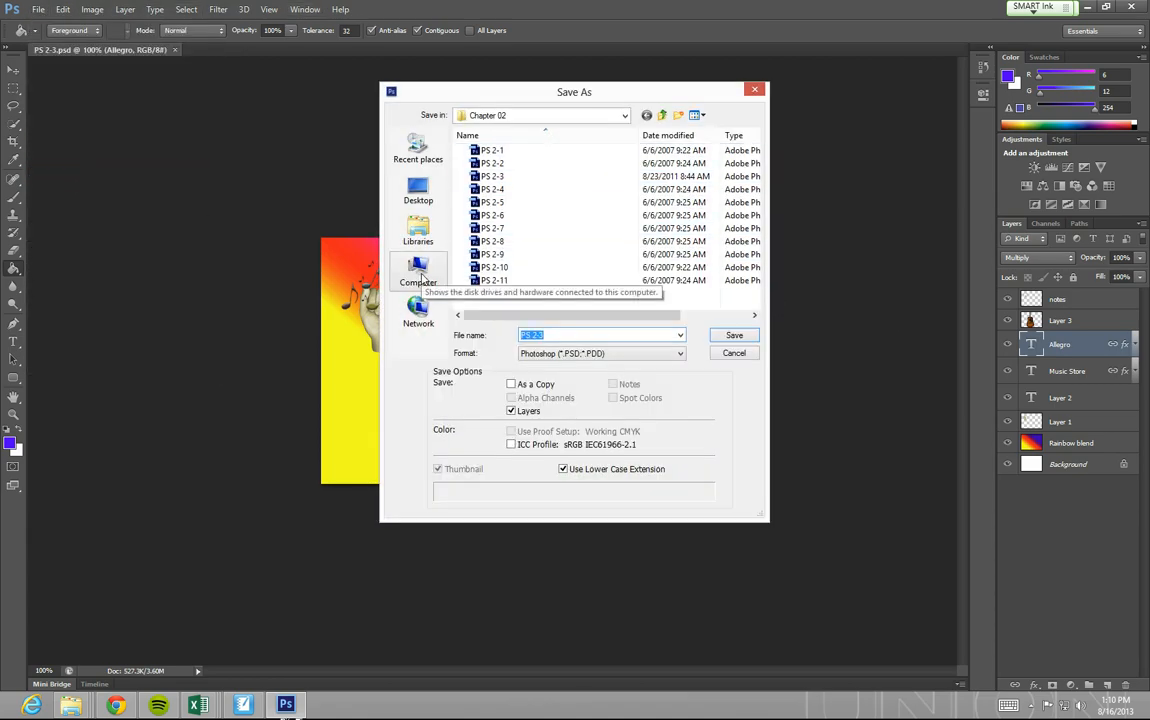
{"action": "left_click", "coordinate": [420, 274]}
{"action": "double_click", "coordinate": [485, 158]}
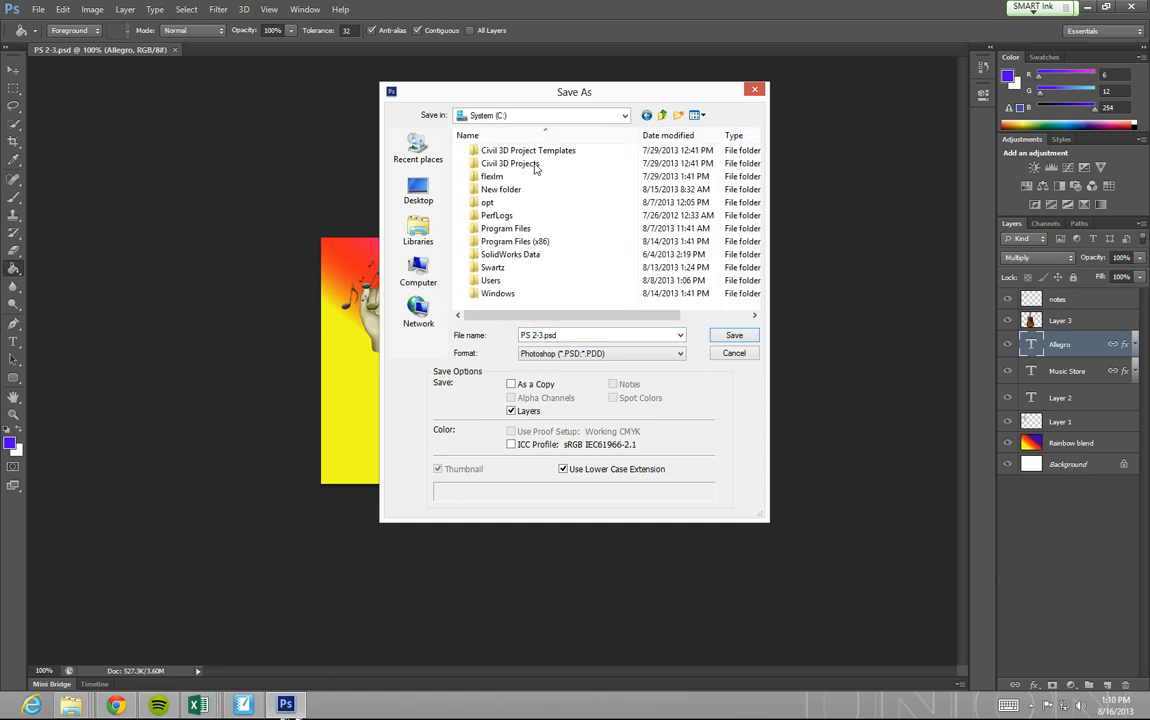
{"action": "double_click", "coordinate": [520, 268]}
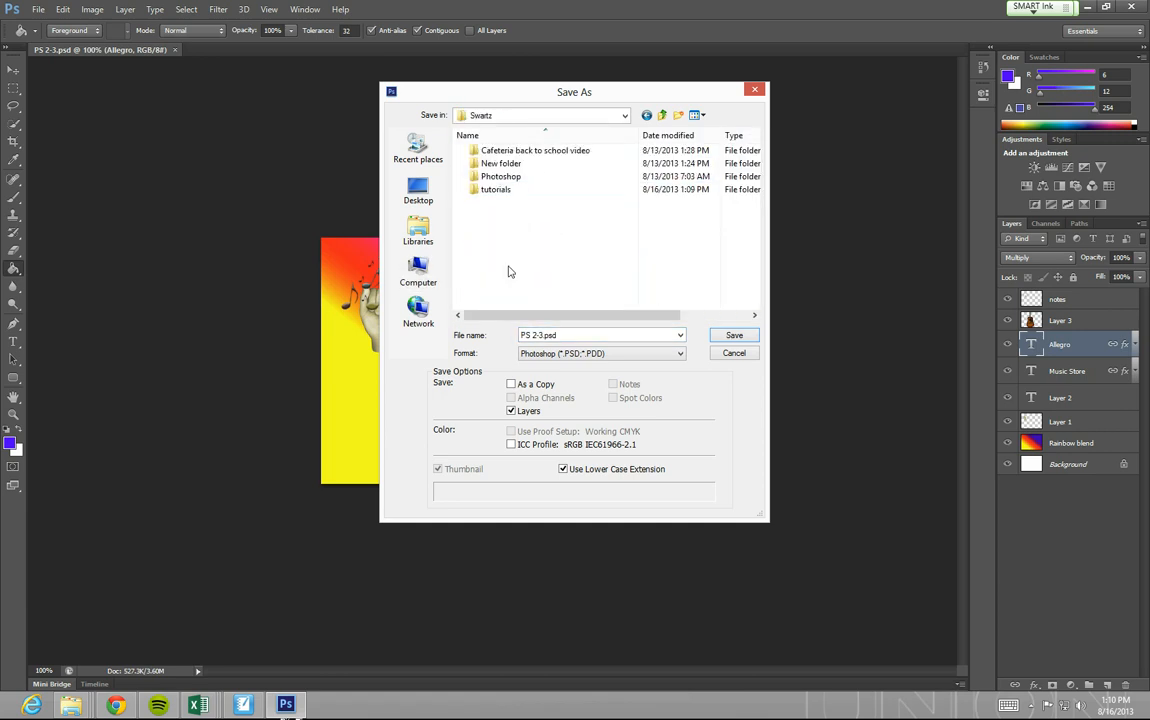
{"action": "double_click", "coordinate": [518, 181]}
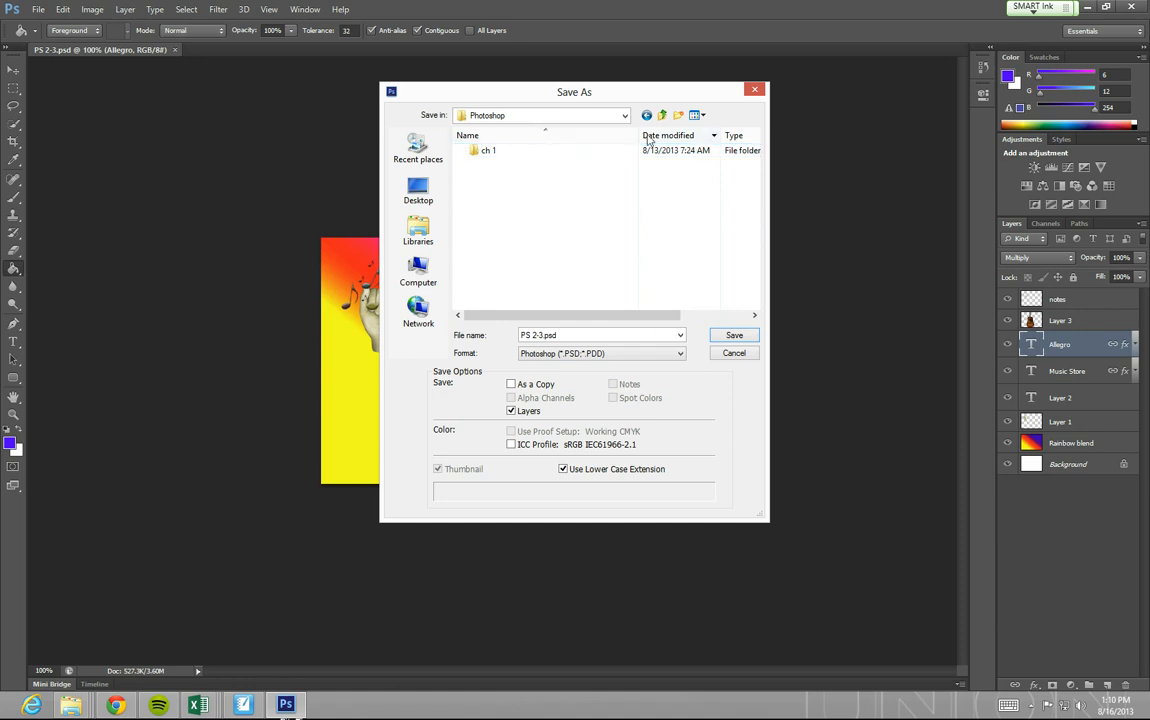
- Create a folder named ch 2 and save the PSD in it as ch2 plus first initial and surname, with Maximize Compatibility
{"action": "left_click", "coordinate": [678, 116]}
{"action": "type", "text": "ch 2"}
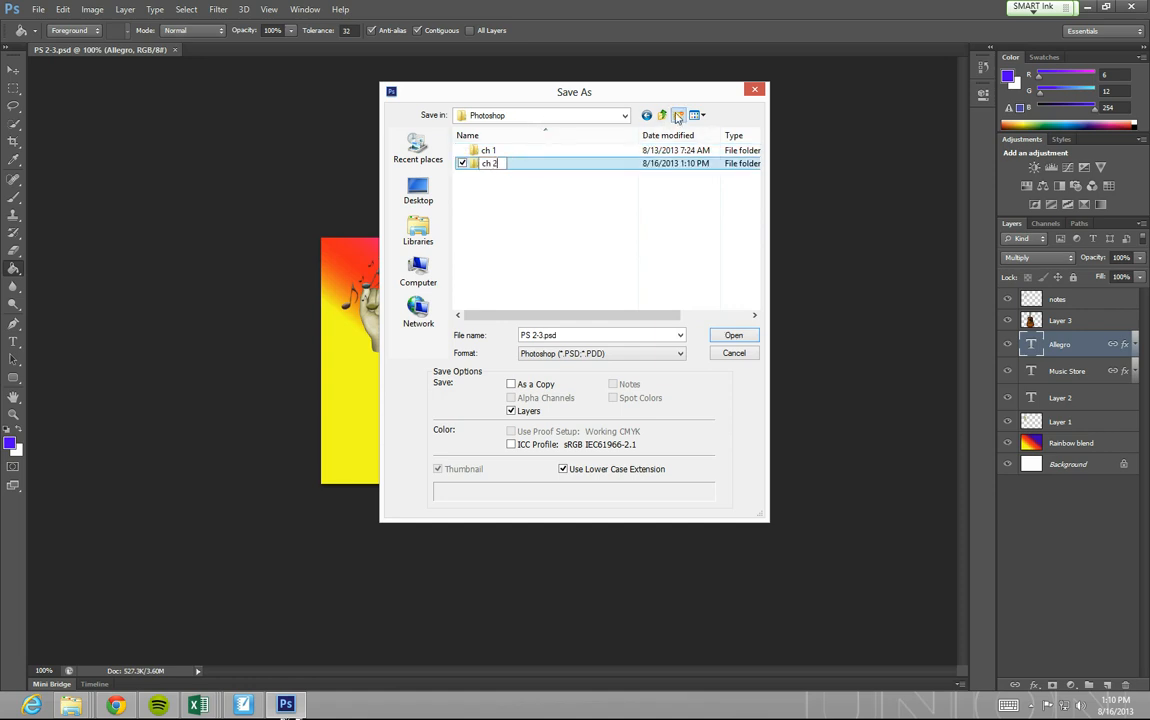
{"action": "double_click", "coordinate": [476, 165]}
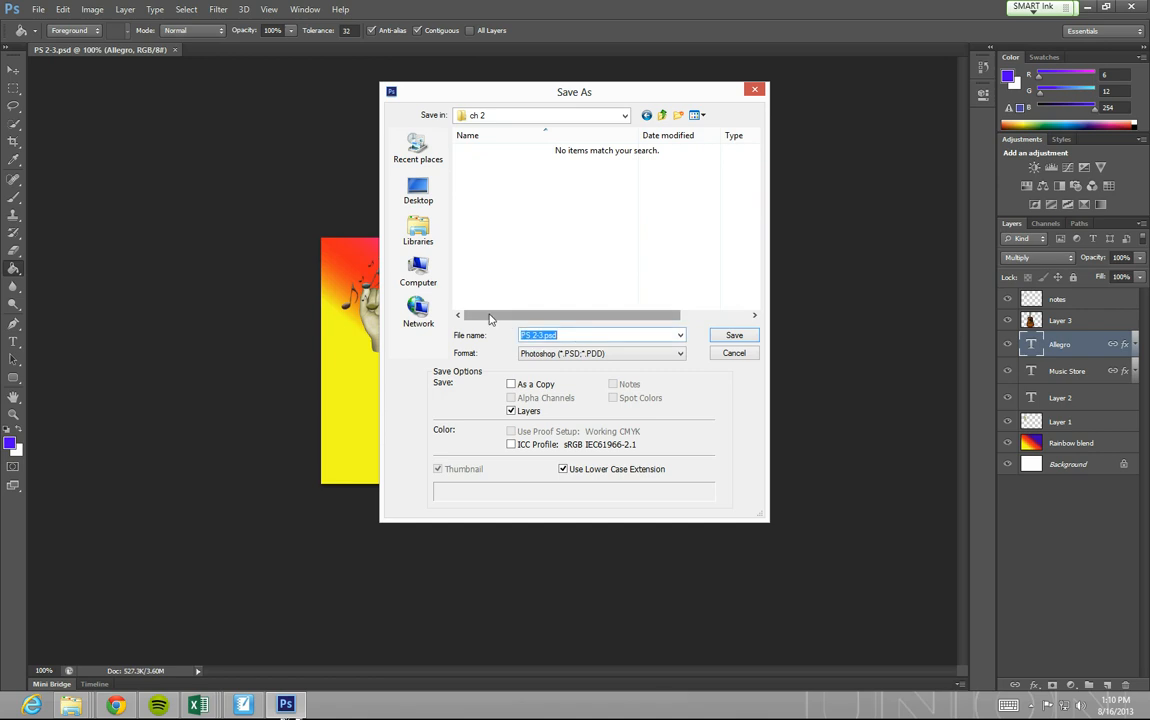
{"action": "type", "text": "ch2swartz"}
{"action": "left_click", "coordinate": [733, 337]}
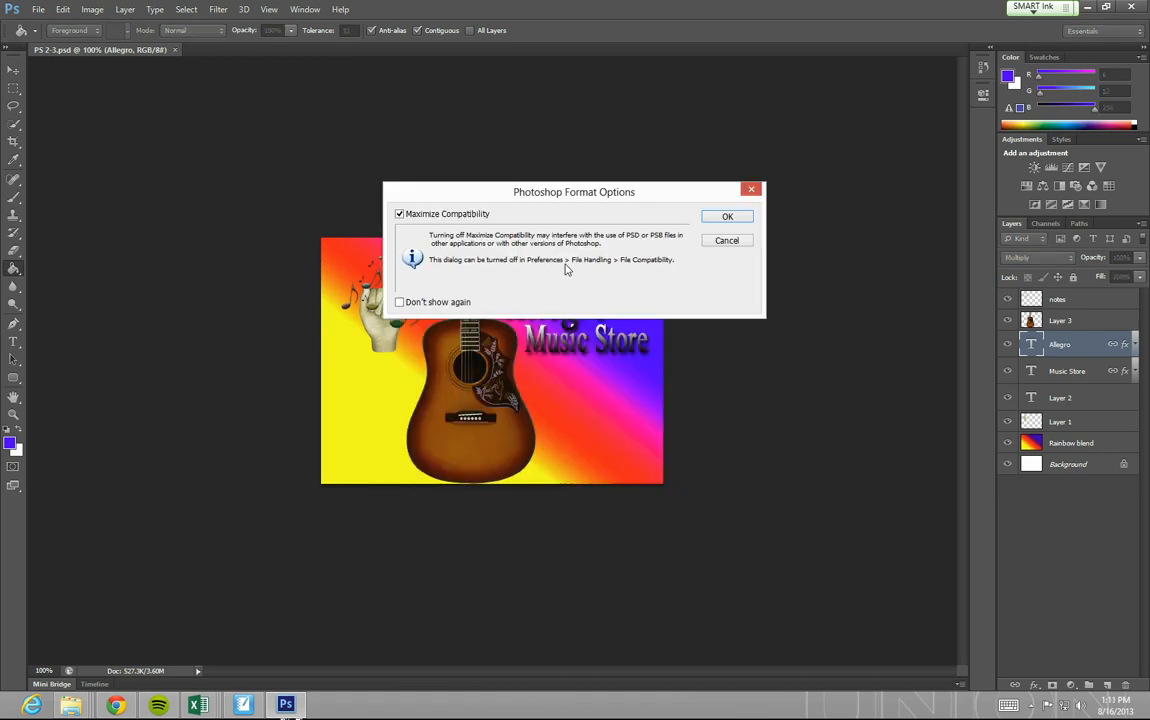
{"action": "left_click", "coordinate": [726, 217]}
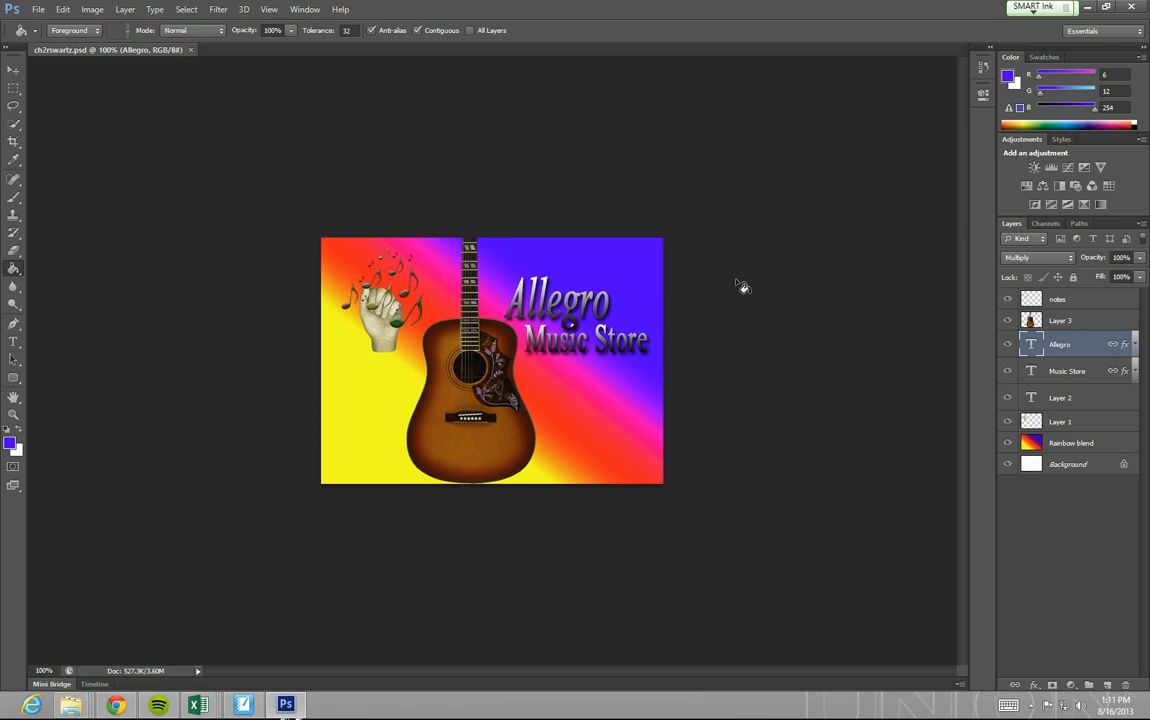
- Delete the white Background layer and convert the Rainbow blend layer into the new background
{"action": "left_click", "coordinate": [1068, 465]}
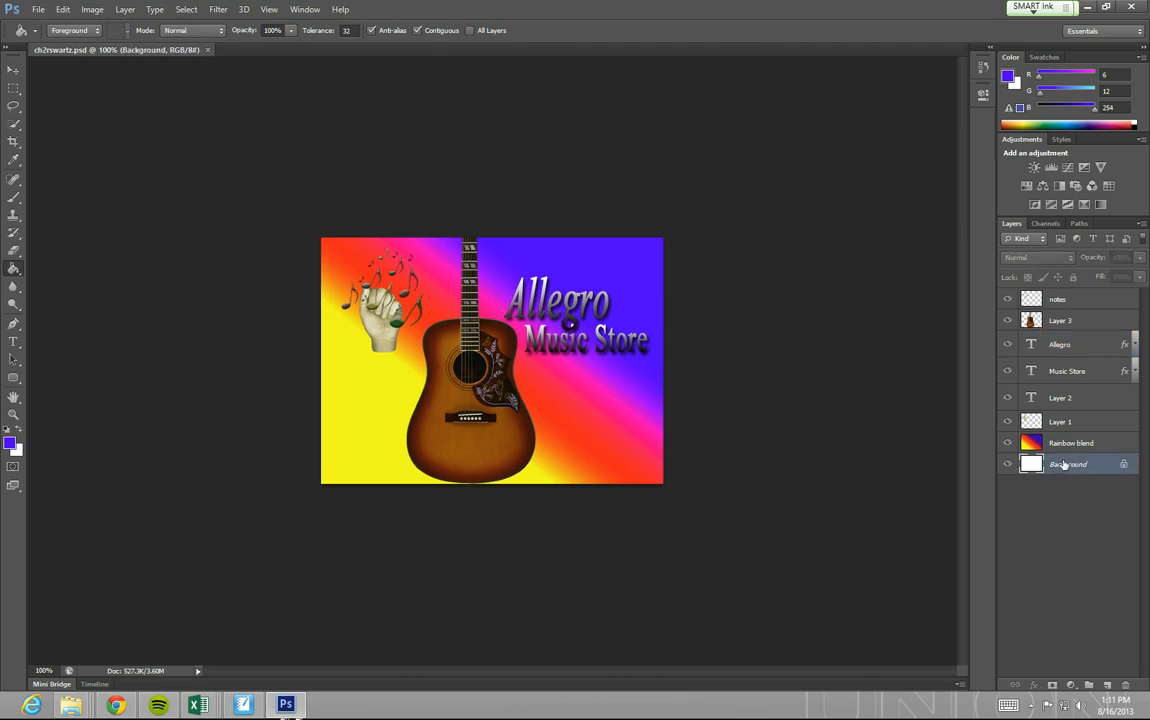
{"action": "key", "text": "Delete"}
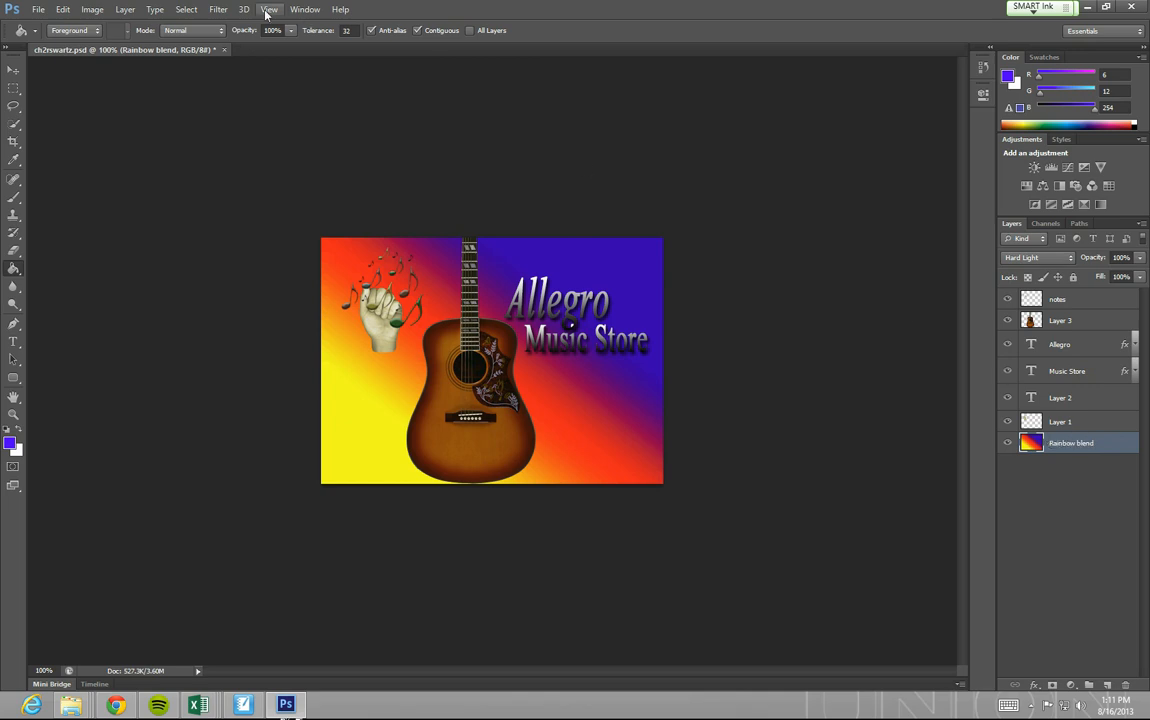
{"action": "left_click", "coordinate": [125, 9]}
{"action": "mouse_move", "coordinate": [131, 26]}
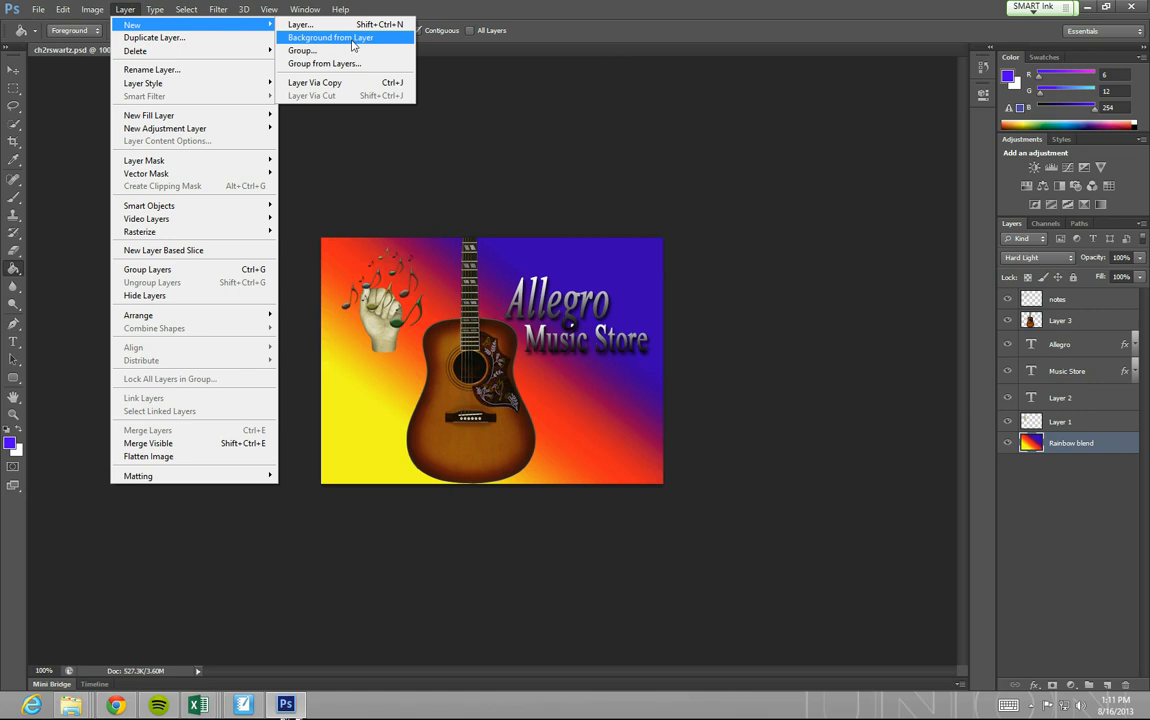
{"action": "left_click", "coordinate": [352, 45]}
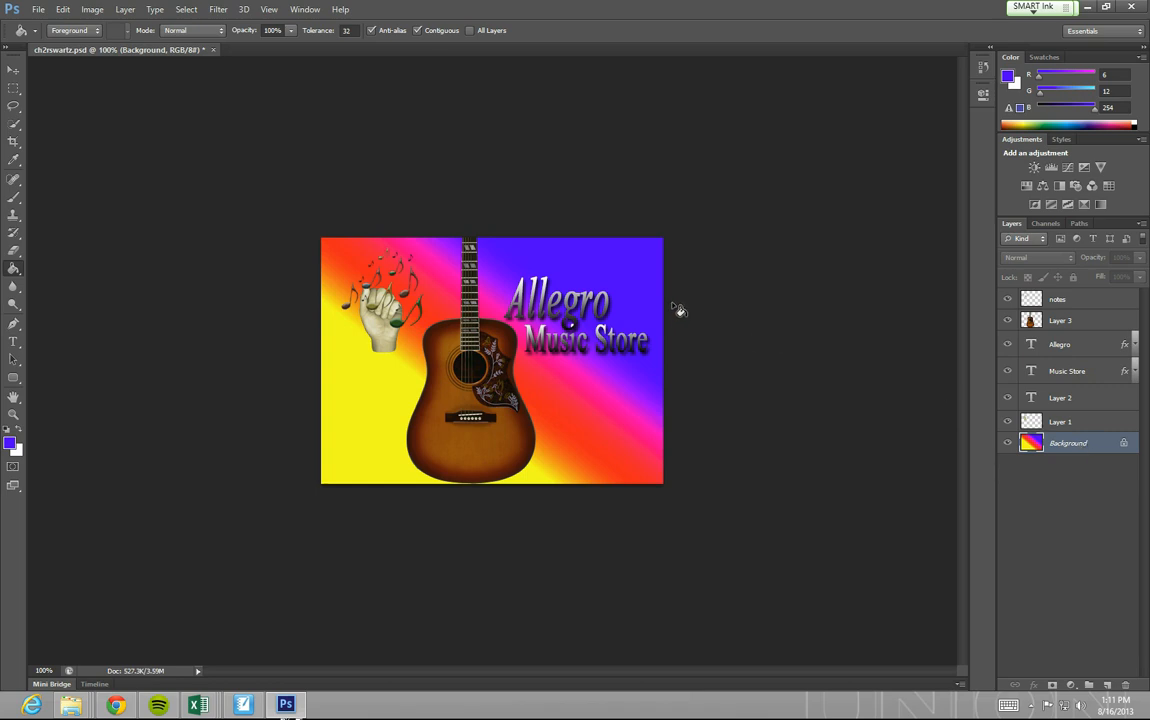
- Add a new empty layer directly above Layer 2 and give it a red color label
{"action": "left_click", "coordinate": [1072, 399]}
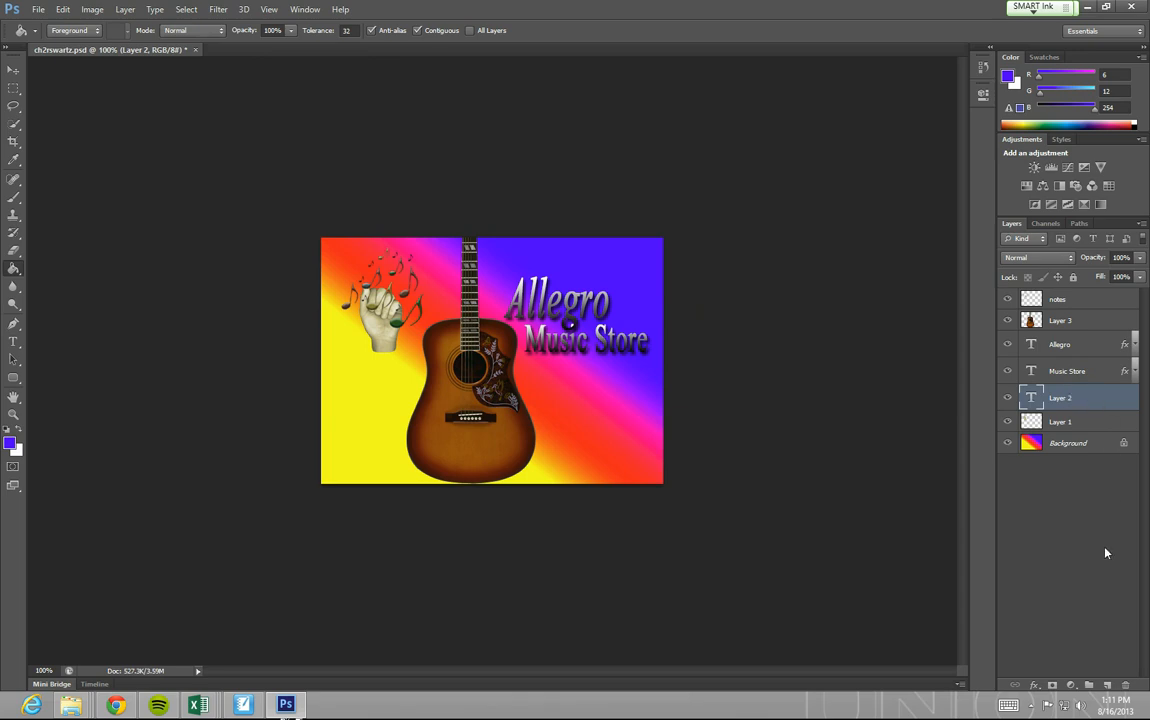
{"action": "left_click", "coordinate": [1107, 686]}
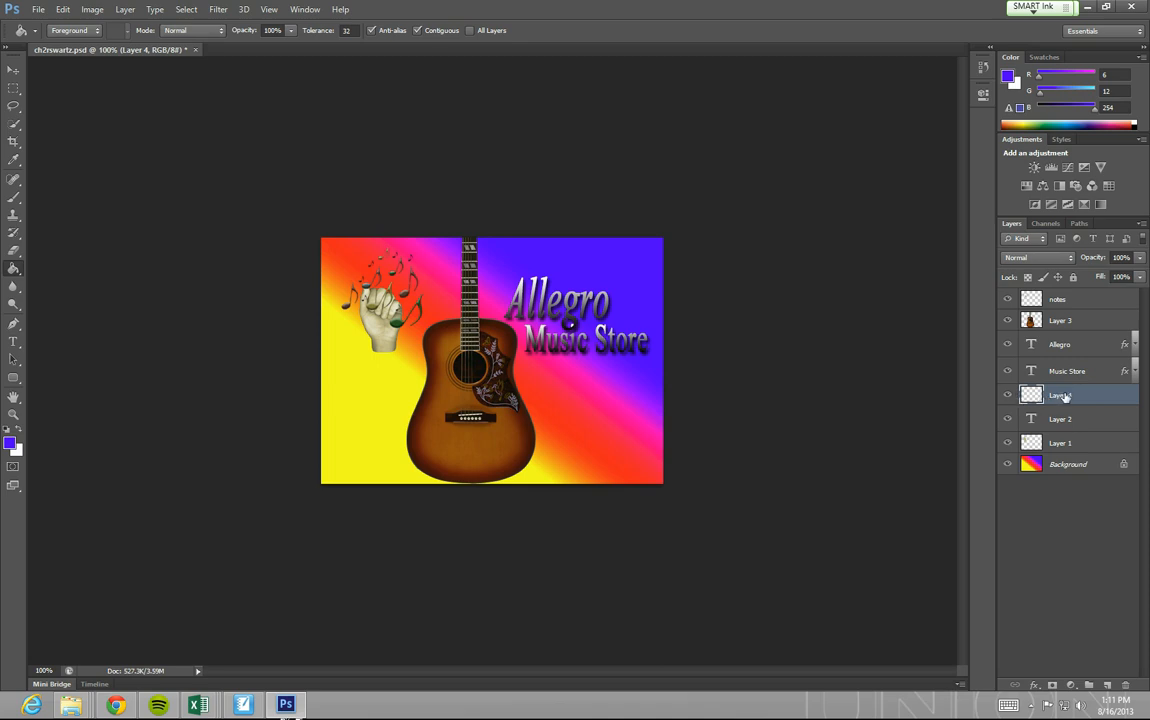
{"action": "right_click", "coordinate": [1056, 399]}
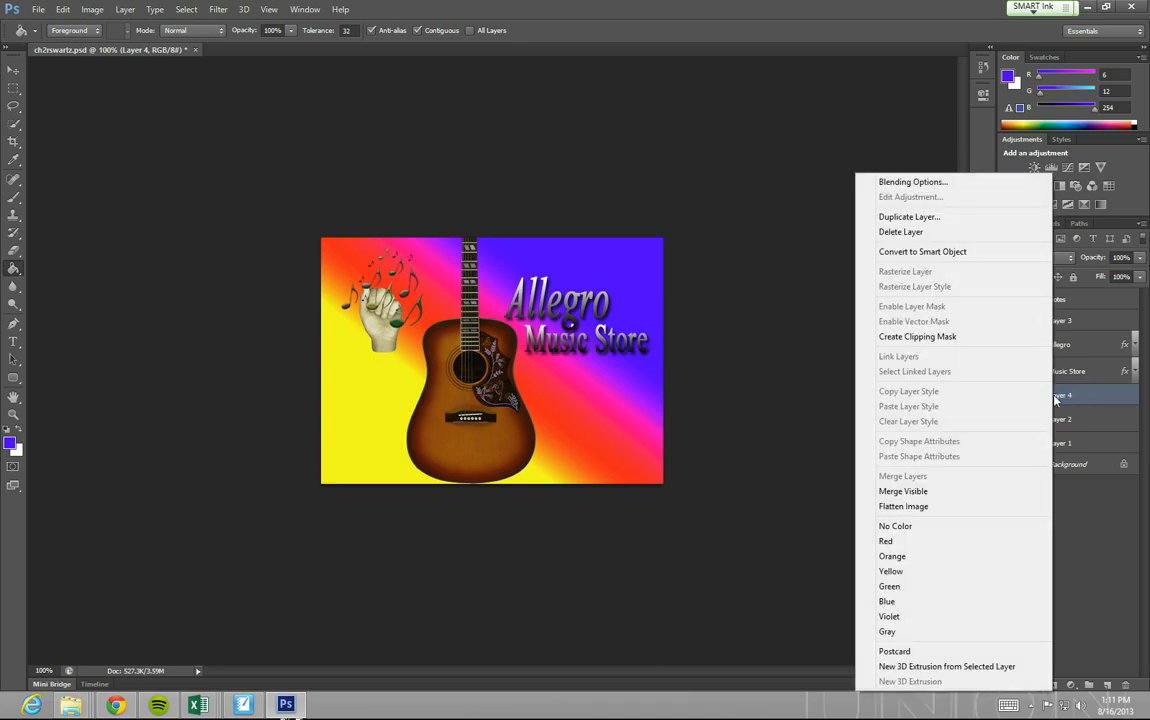
{"action": "left_click", "coordinate": [940, 544]}
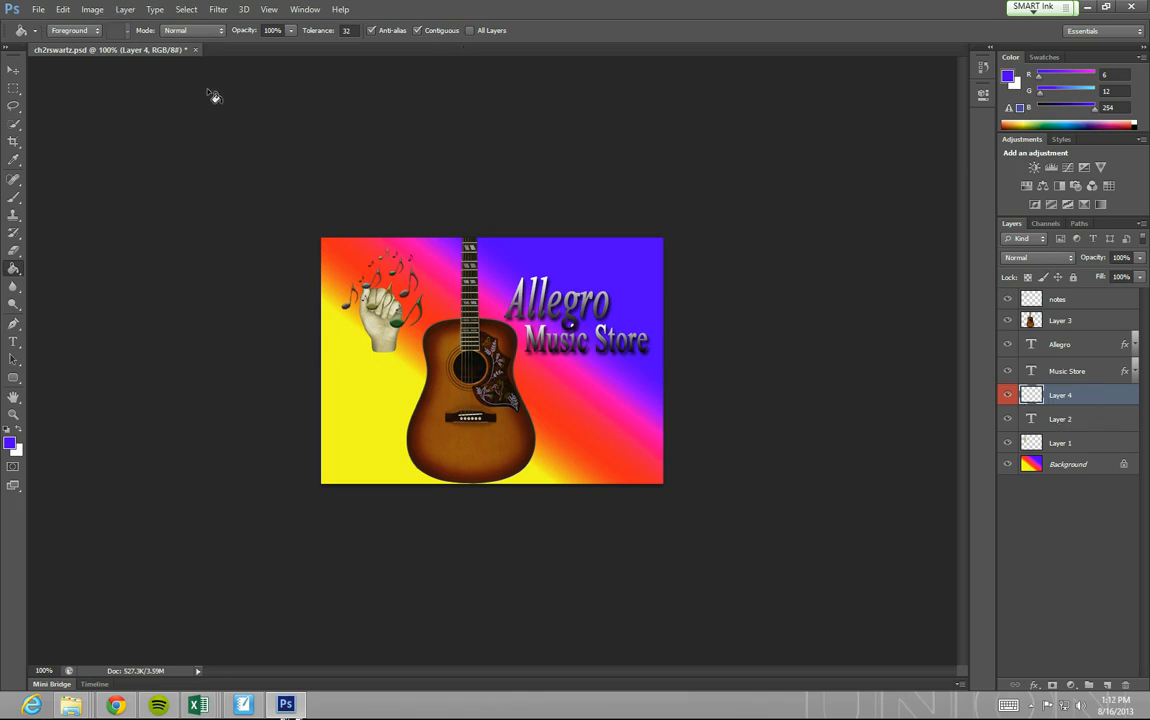
- Save the document and activate the Move tool
{"action": "key", "text": "ctrl+s"}
{"action": "left_click", "coordinate": [15, 67]}
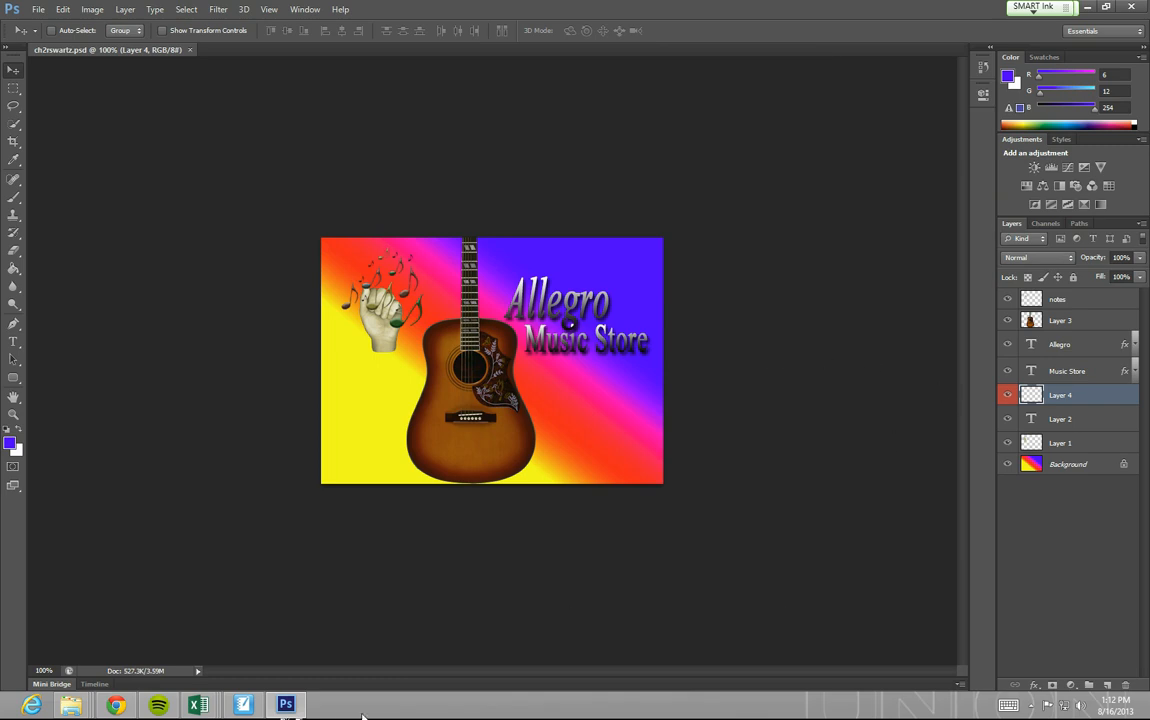
{"action": "mouse_move", "coordinate": [70, 706]}
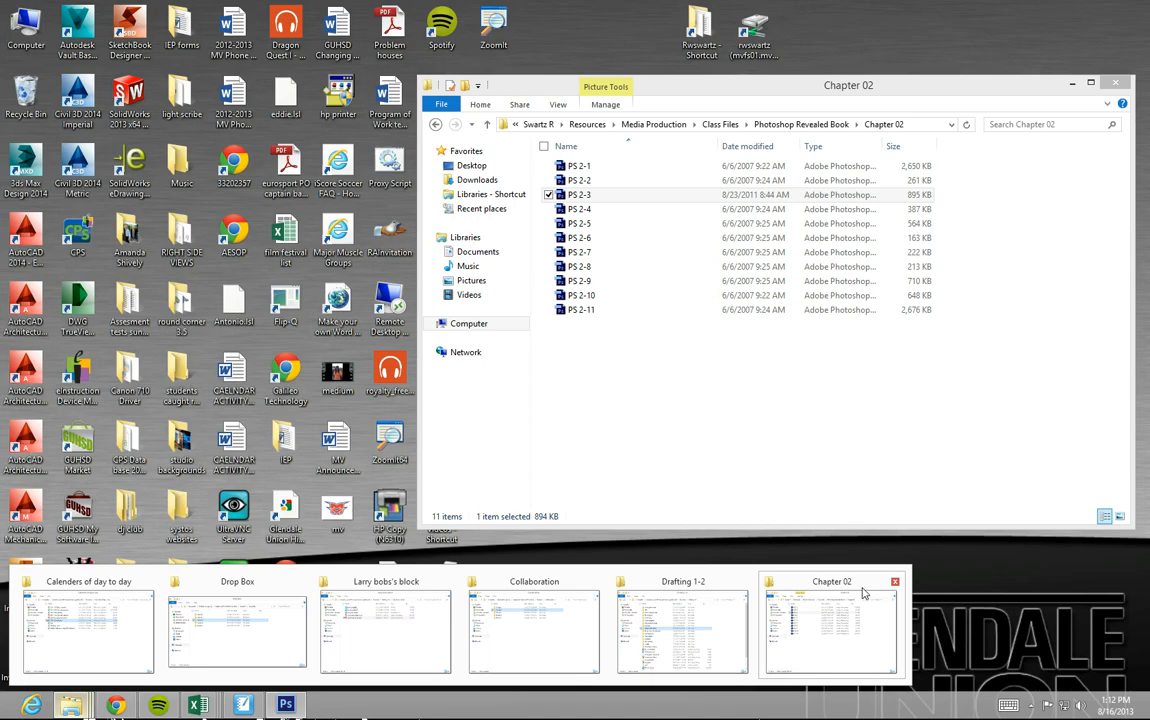
{"action": "left_click", "coordinate": [864, 594]}
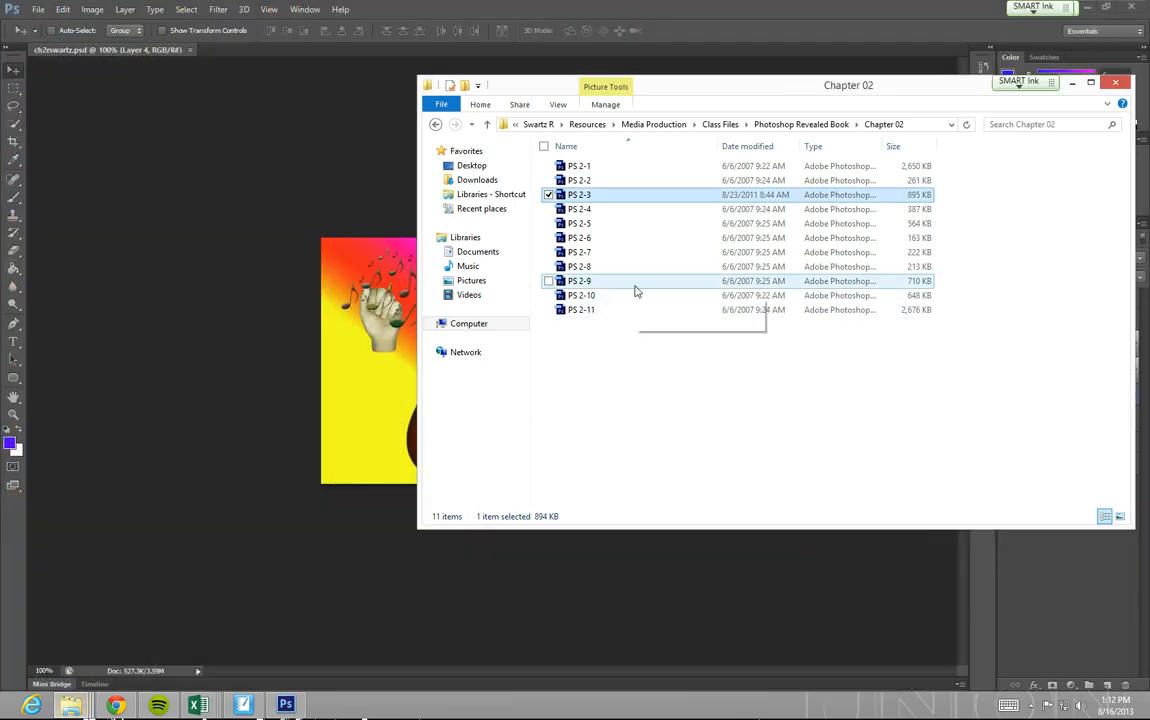
{"action": "left_click", "coordinate": [588, 211]}
{"action": "left_click_drag", "start_coordinate": [588, 213], "coordinate": [390, 376]}
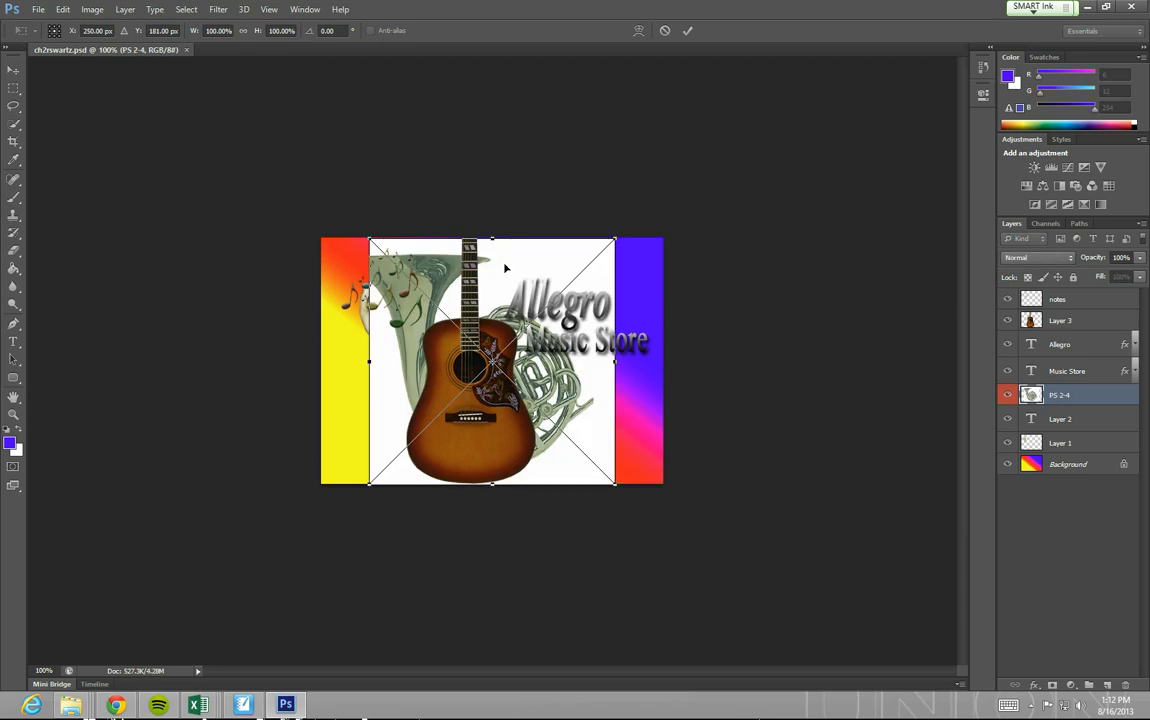
{"action": "key", "text": "Escape"}
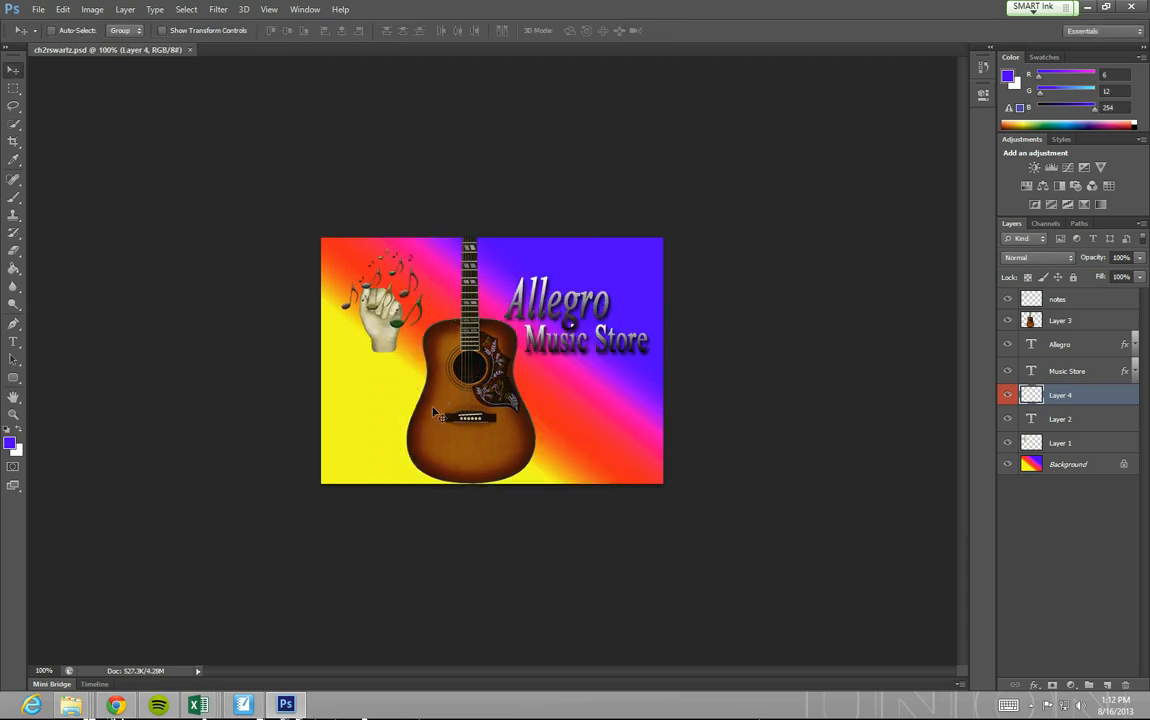
- Open the PS 2-4 file from the Chapter 02 folder as a separate document alongside the music store image
{"action": "mouse_move", "coordinate": [72, 706]}
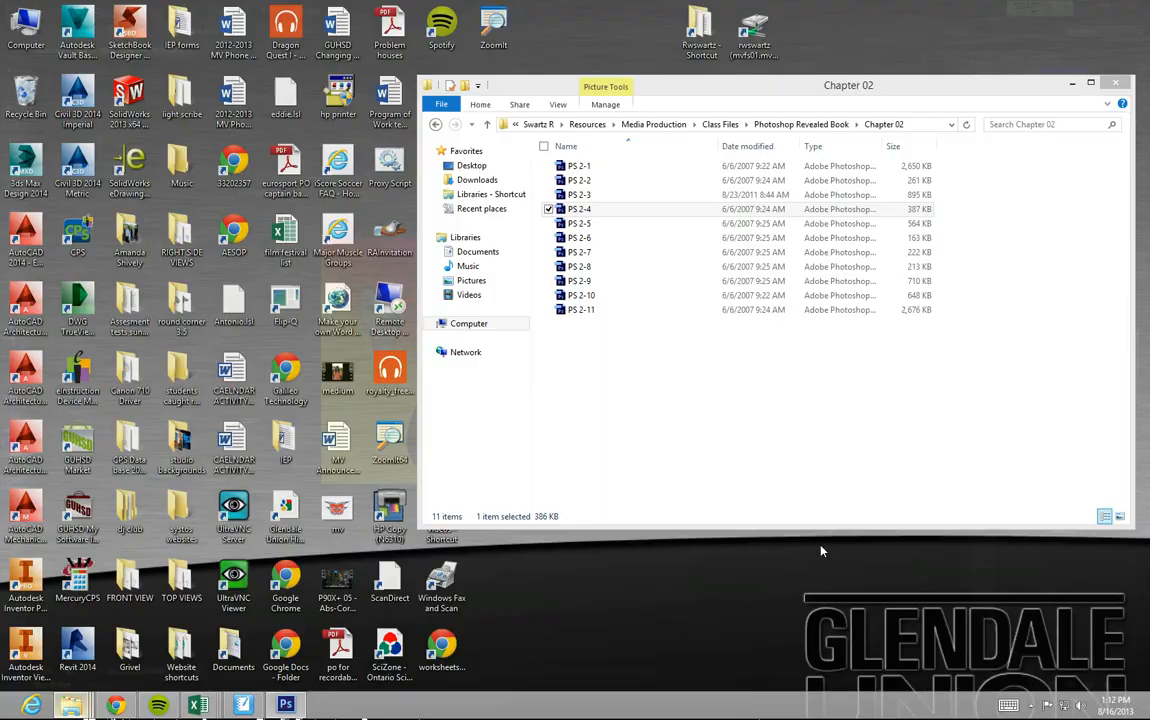
{"action": "left_click", "coordinate": [818, 570]}
{"action": "left_click_drag", "start_coordinate": [592, 212], "coordinate": [215, 50]}
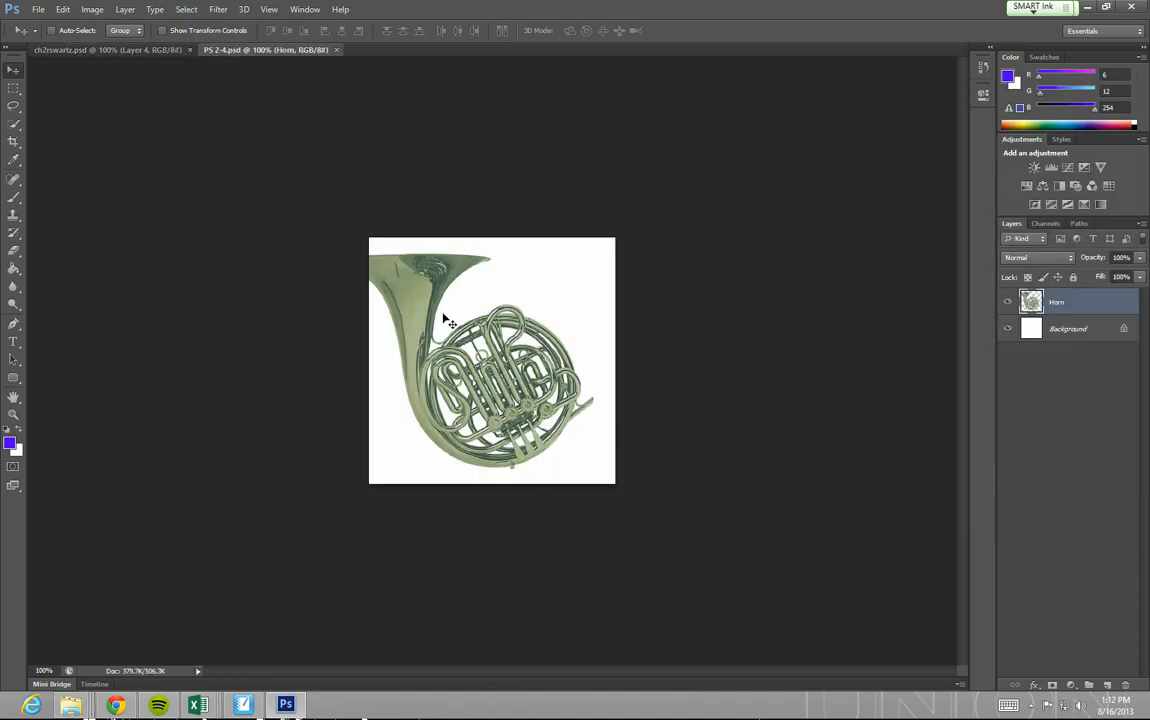
{"action": "left_click", "coordinate": [130, 48]}
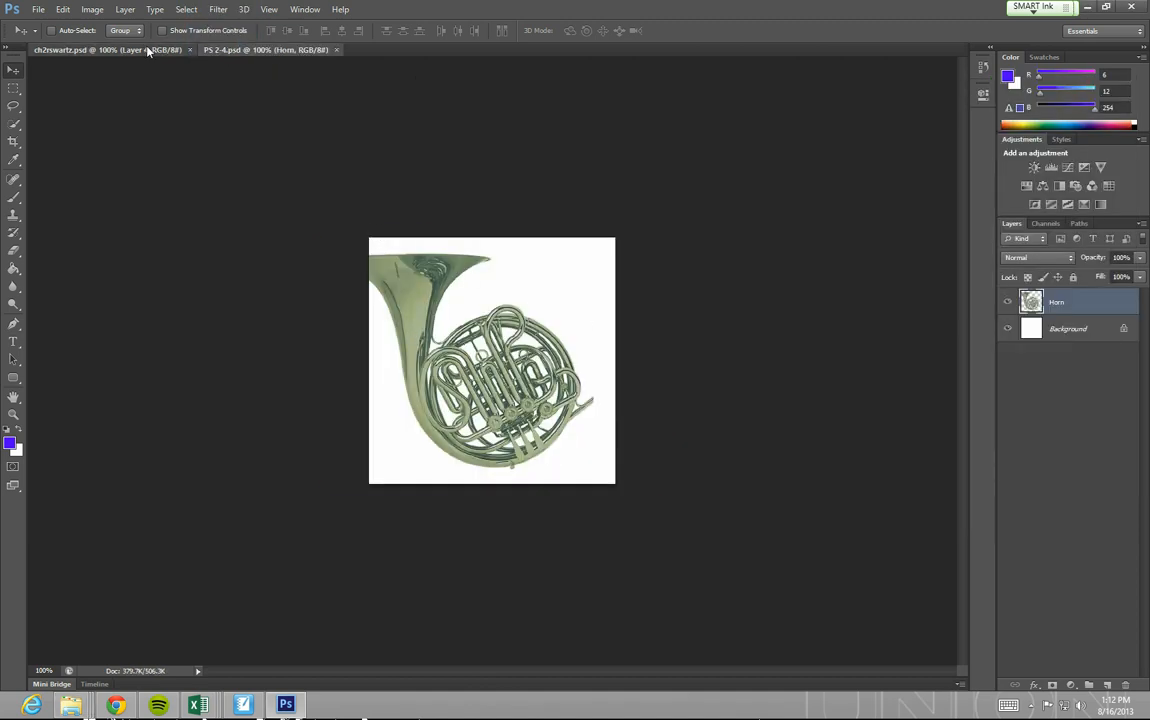
{"action": "left_click", "coordinate": [215, 49]}
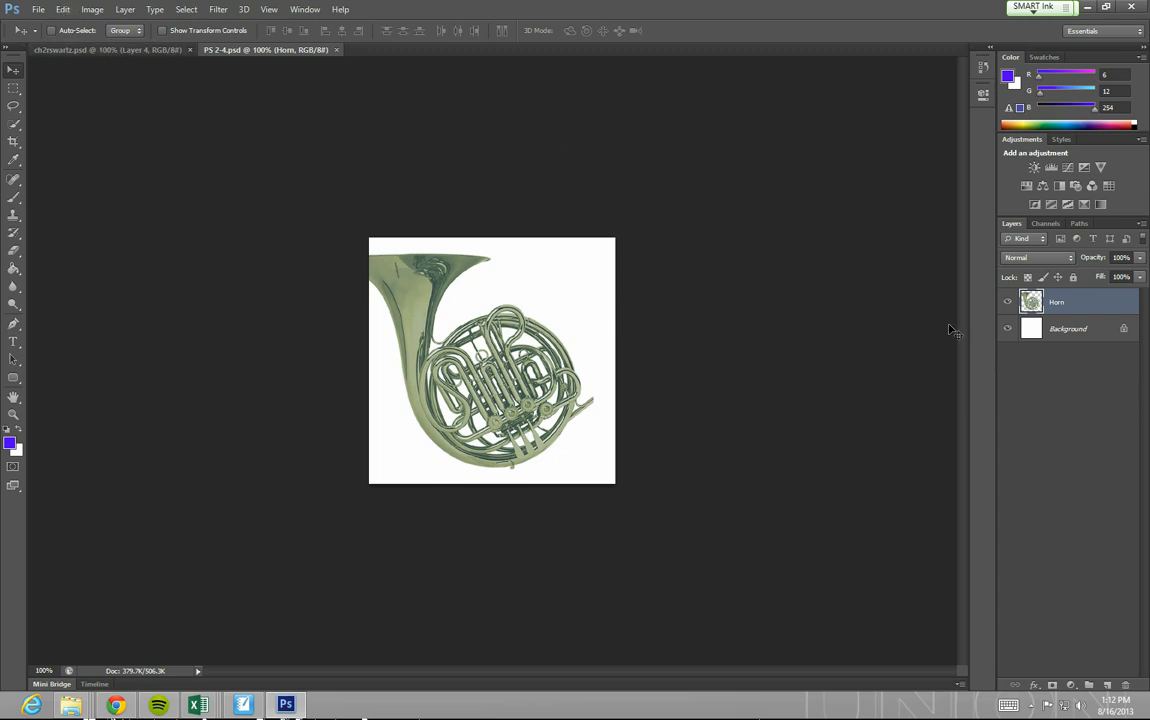
- Select the horn with Color Range by sampling the white backdrop, setting Fuzziness to 0 and inverting the result
{"action": "left_click", "coordinate": [190, 10]}
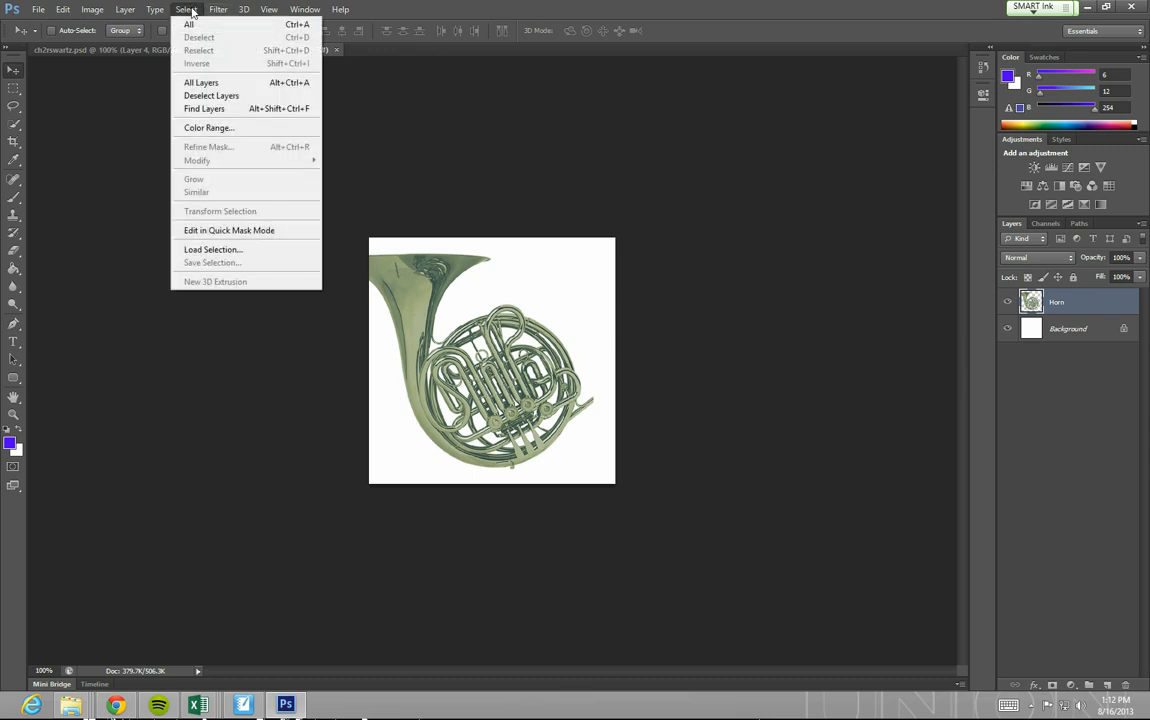
{"action": "left_click", "coordinate": [208, 130]}
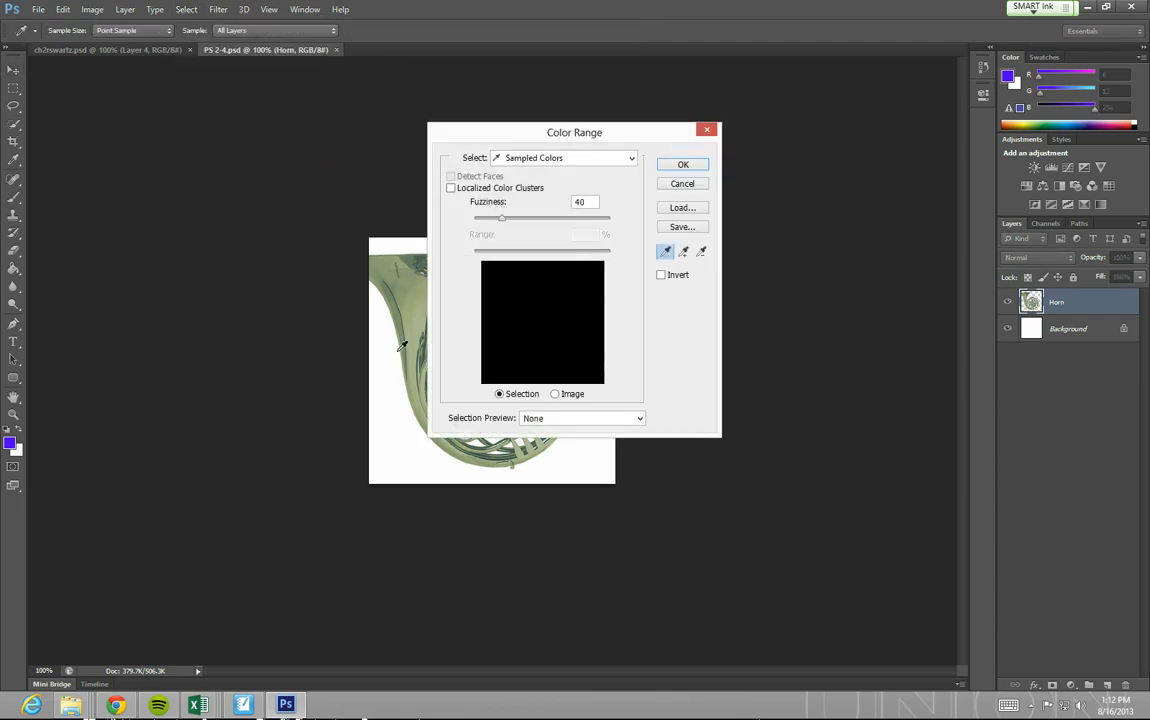
{"action": "left_click", "coordinate": [387, 380]}
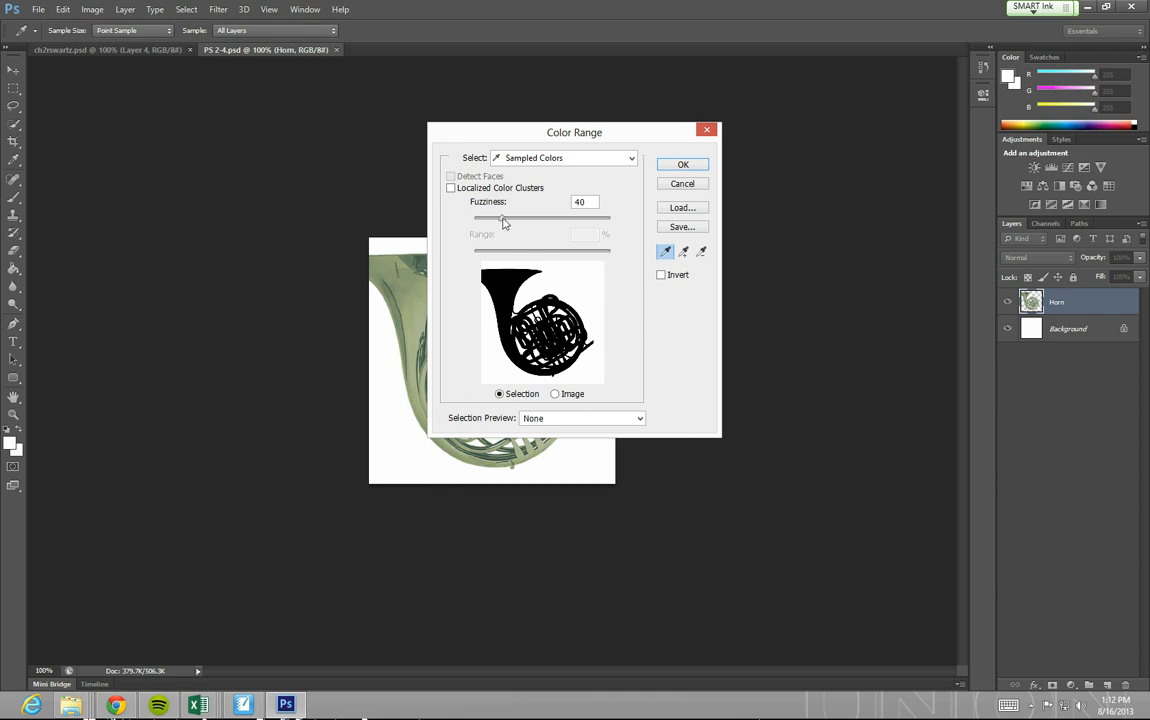
{"action": "left_click_drag", "start_coordinate": [504, 222], "coordinate": [474, 222]}
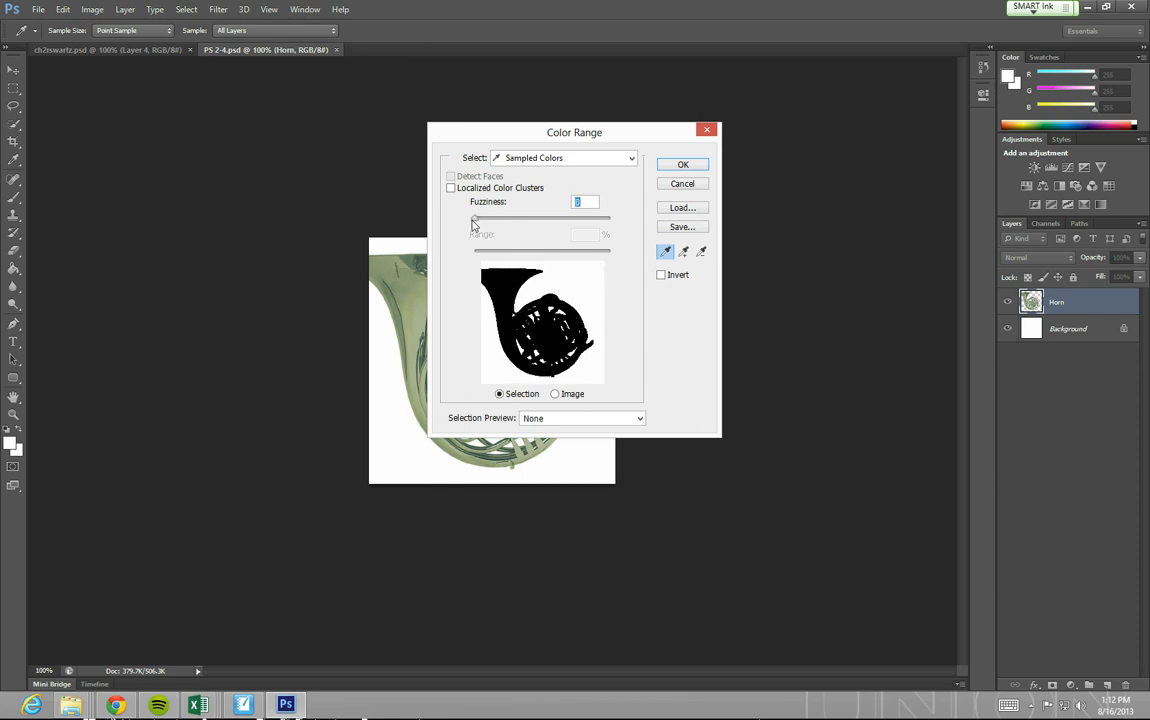
{"action": "left_click", "coordinate": [661, 275]}
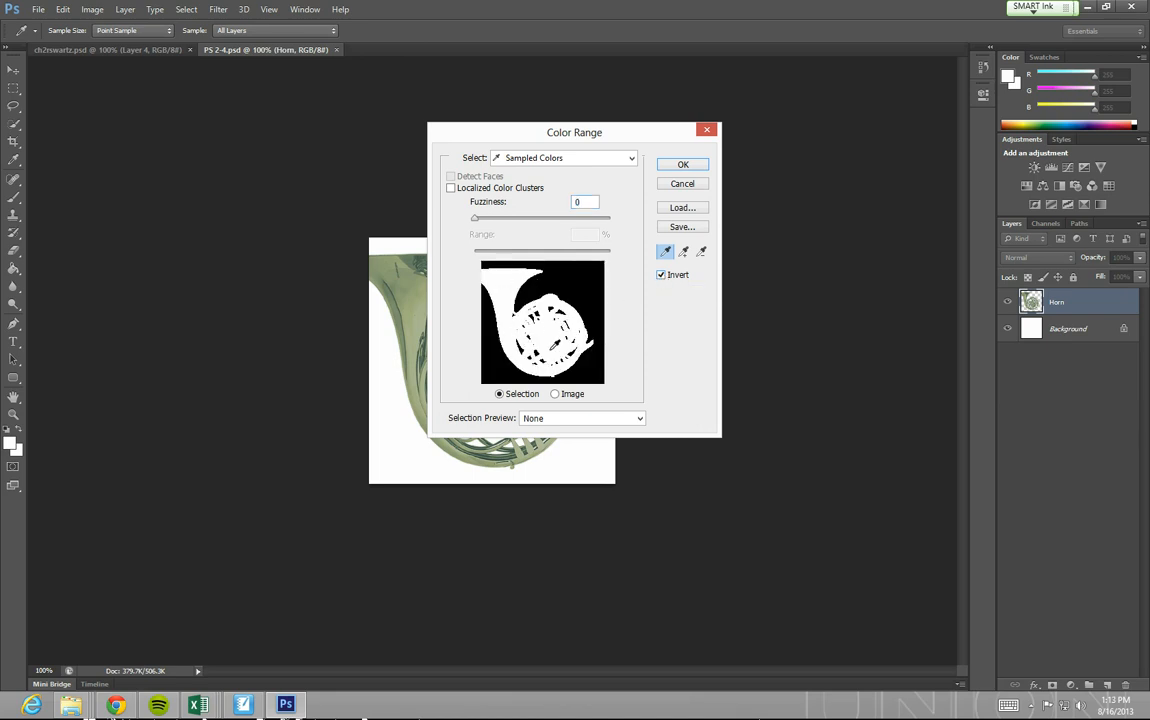
{"action": "left_click", "coordinate": [683, 166]}
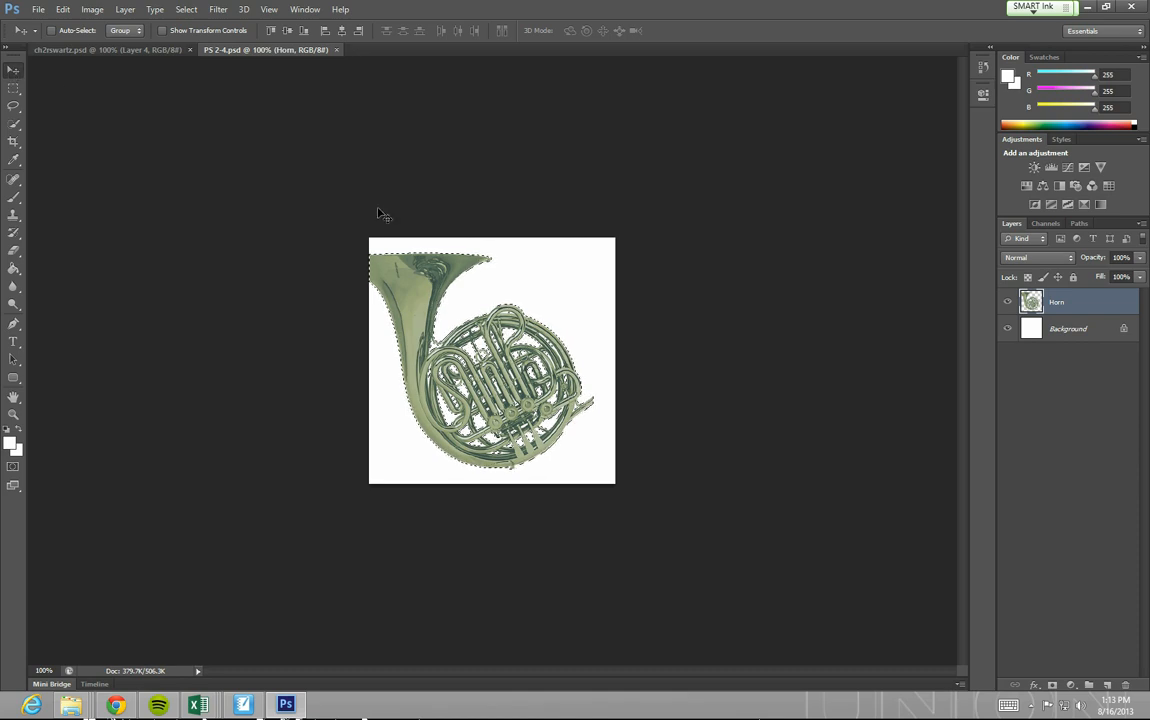
- Copy the selected horn into the music store image and place it in the upper-left area behind the guitar
{"action": "left_click_drag", "start_coordinate": [383, 278], "coordinate": [315, 218]}
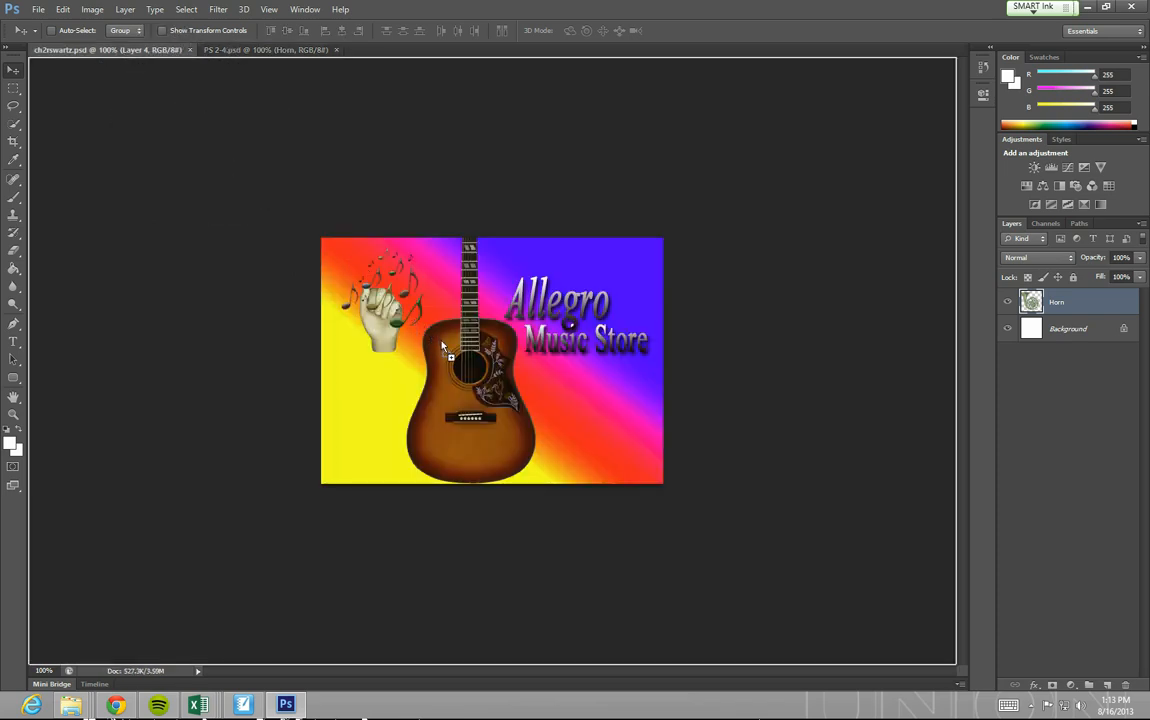
{"action": "left_click_drag", "start_coordinate": [442, 345], "coordinate": [366, 272]}
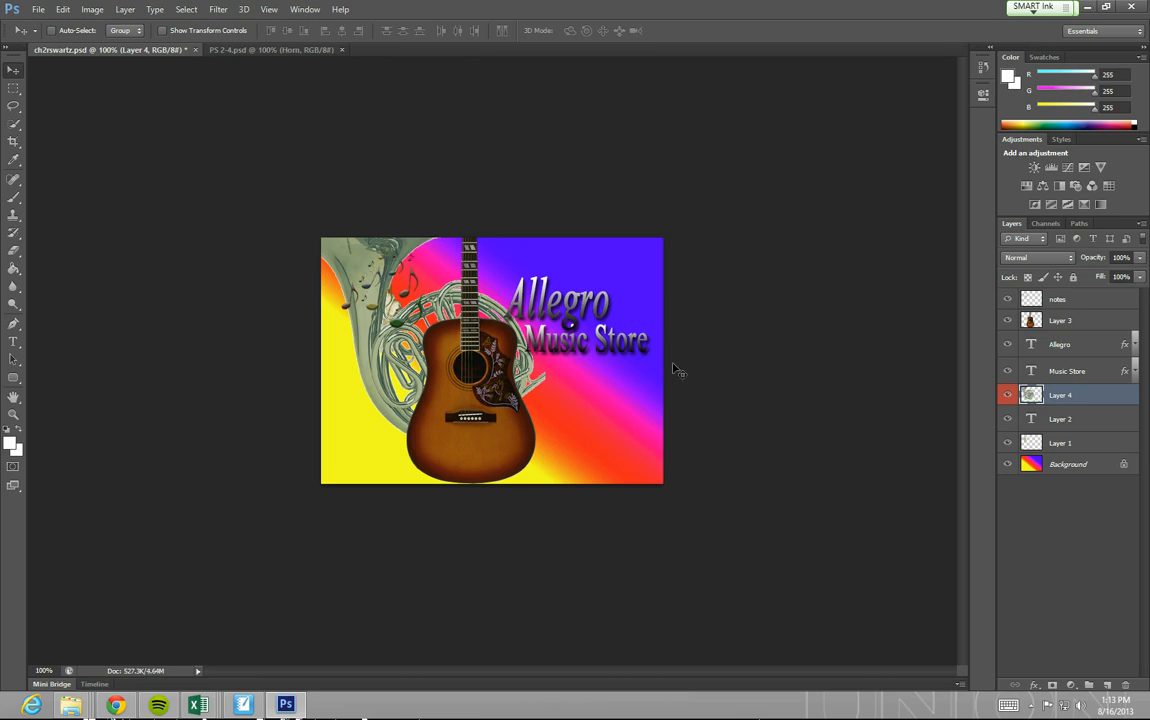
- In PS 2-4, hide the Background layer, deselect, and reload the selection from the Horn layer's contents
{"action": "left_click", "coordinate": [245, 49]}
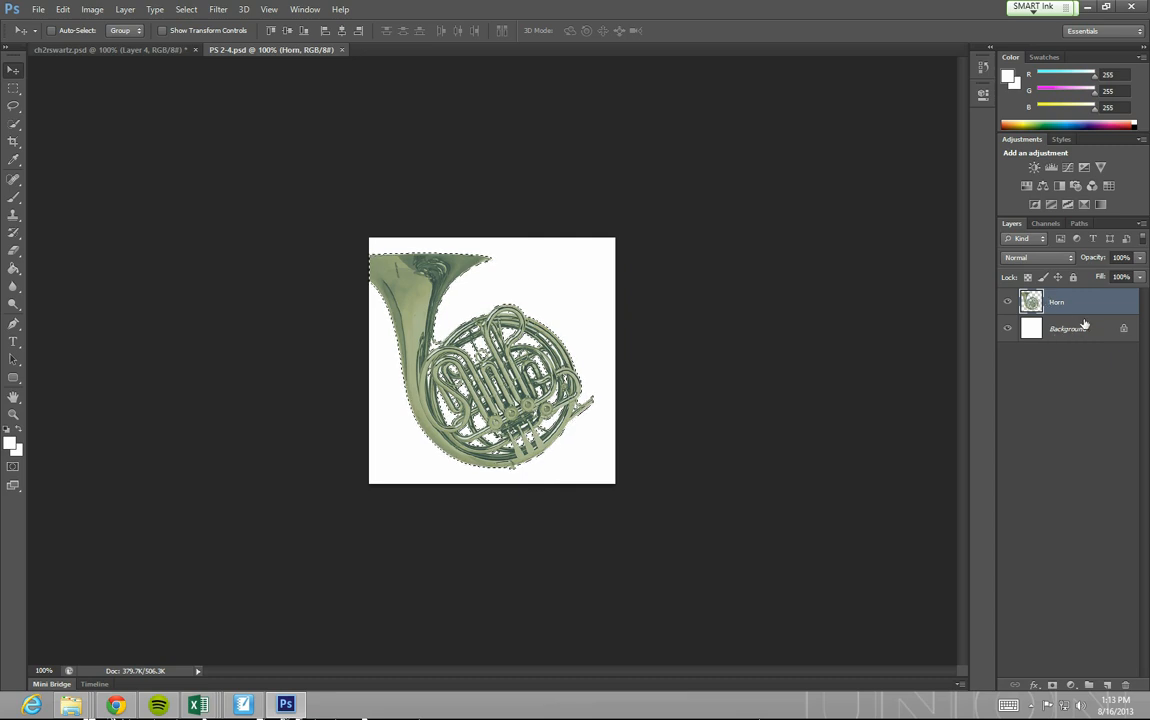
{"action": "left_click", "coordinate": [1008, 328]}
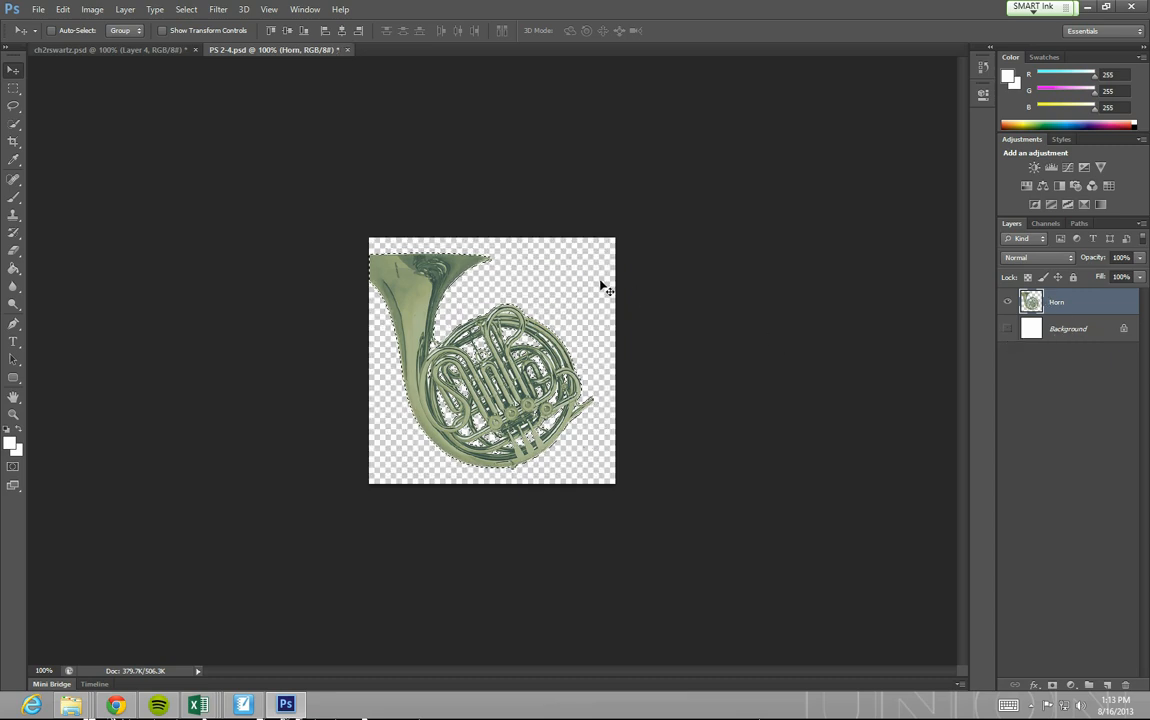
{"action": "key", "text": "ctrl+d"}
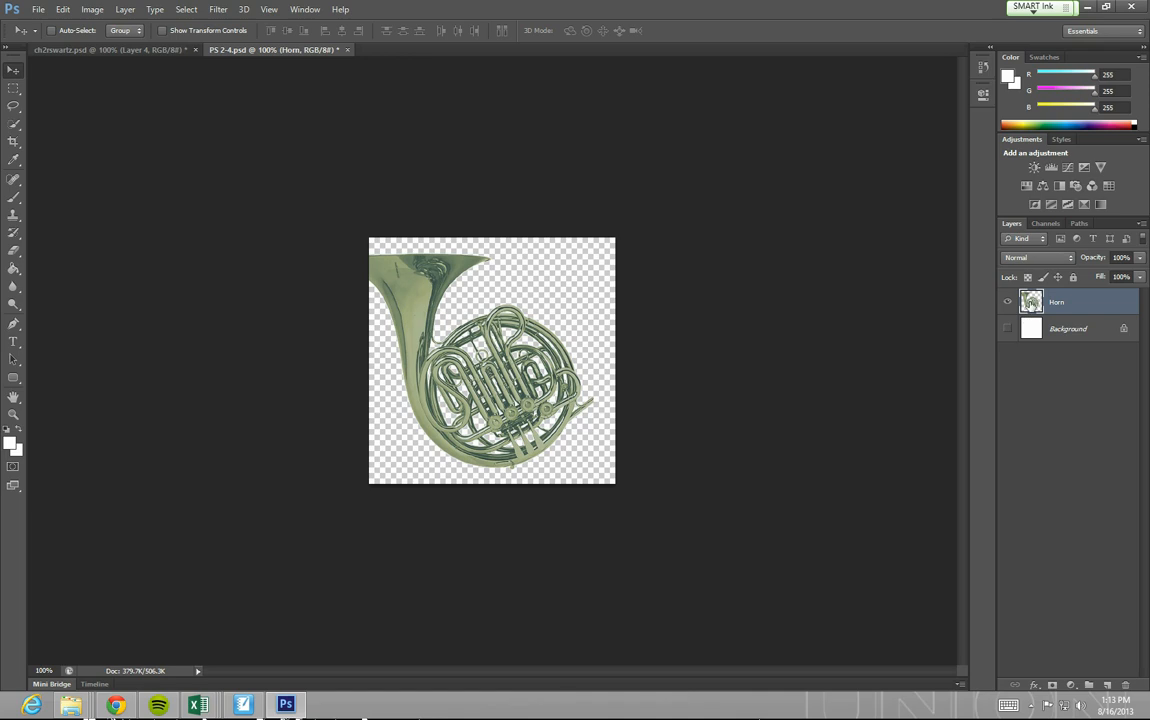
{"action": "left_click", "coordinate": [1031, 301], "text": "ctrl"}
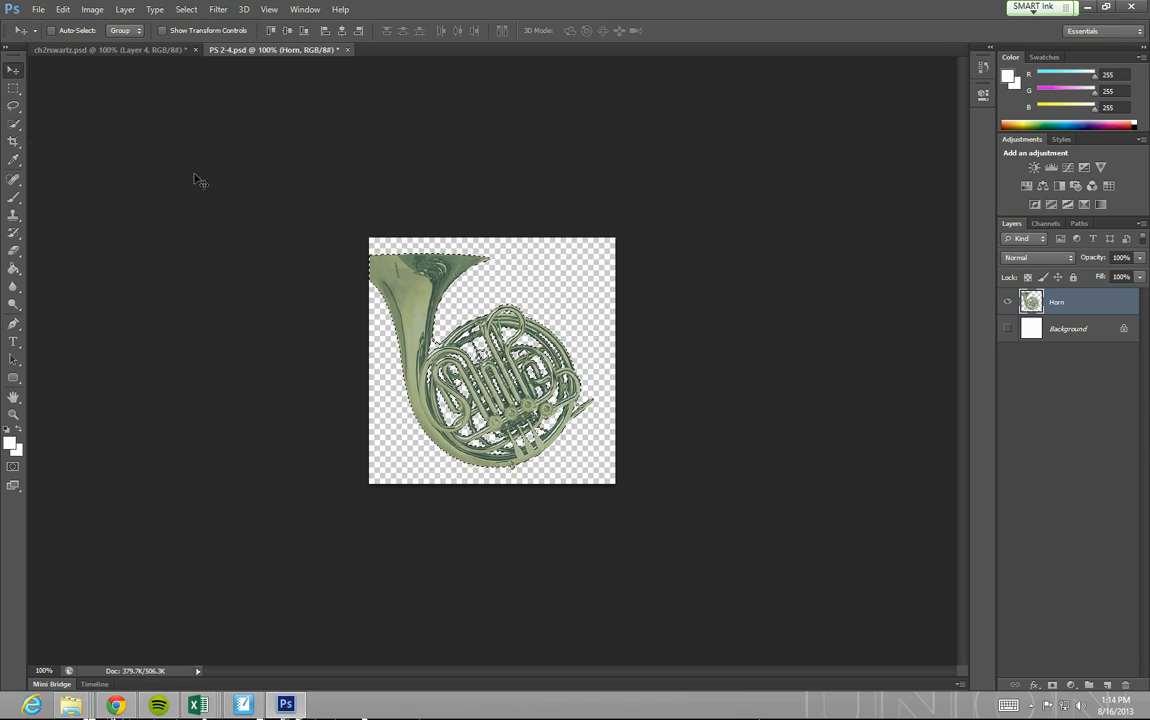
- Return to the music store image and set Layer 4's opacity to 55%
{"action": "left_click", "coordinate": [145, 50]}
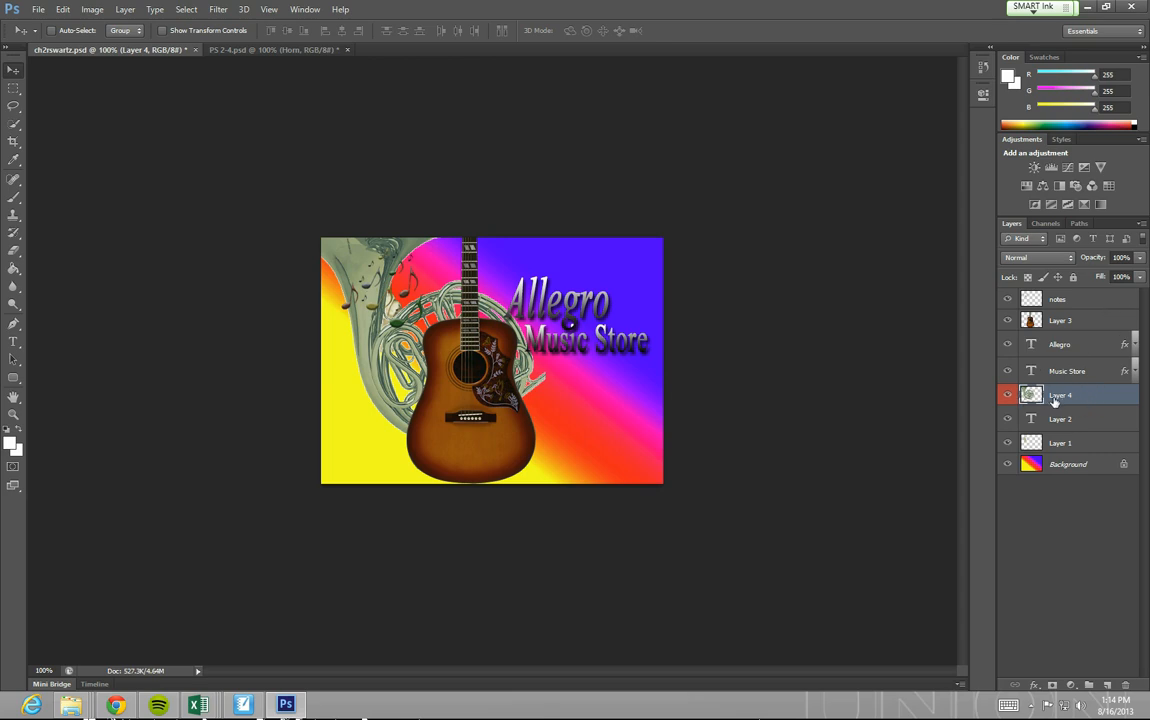
{"action": "left_click", "coordinate": [1140, 258]}
{"action": "left_click_drag", "start_coordinate": [1143, 276], "coordinate": [1103, 259]}
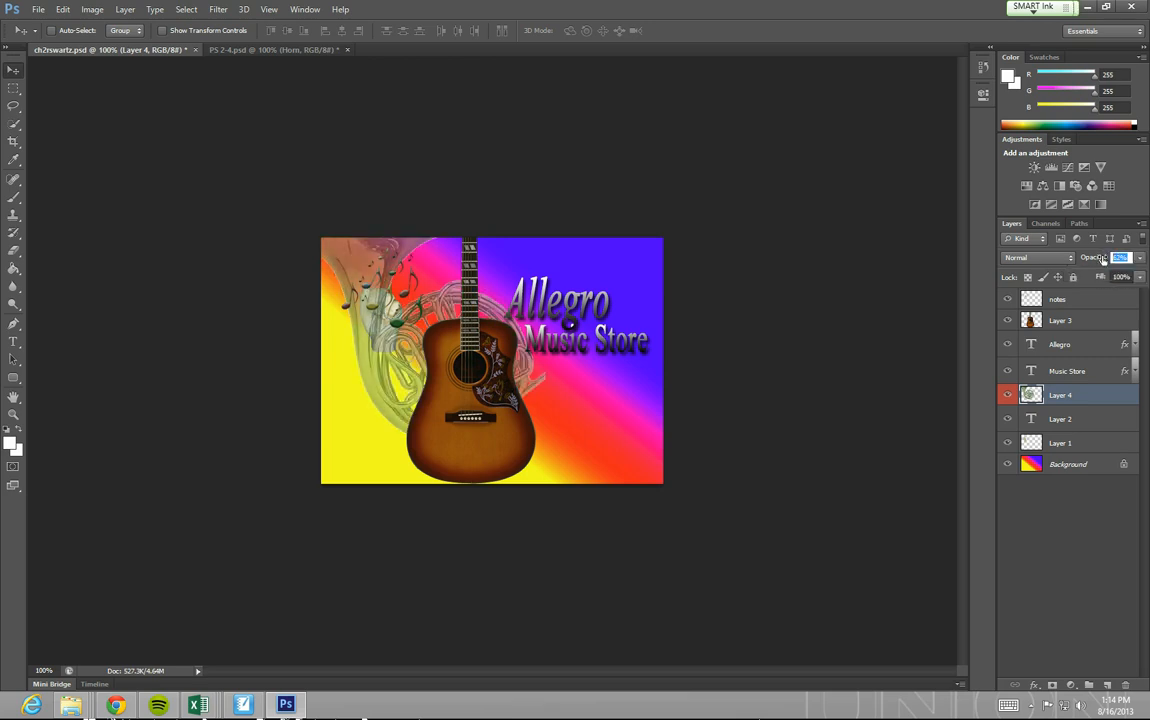
{"action": "type", "text": "55"}
{"action": "left_click", "coordinate": [1121, 277]}
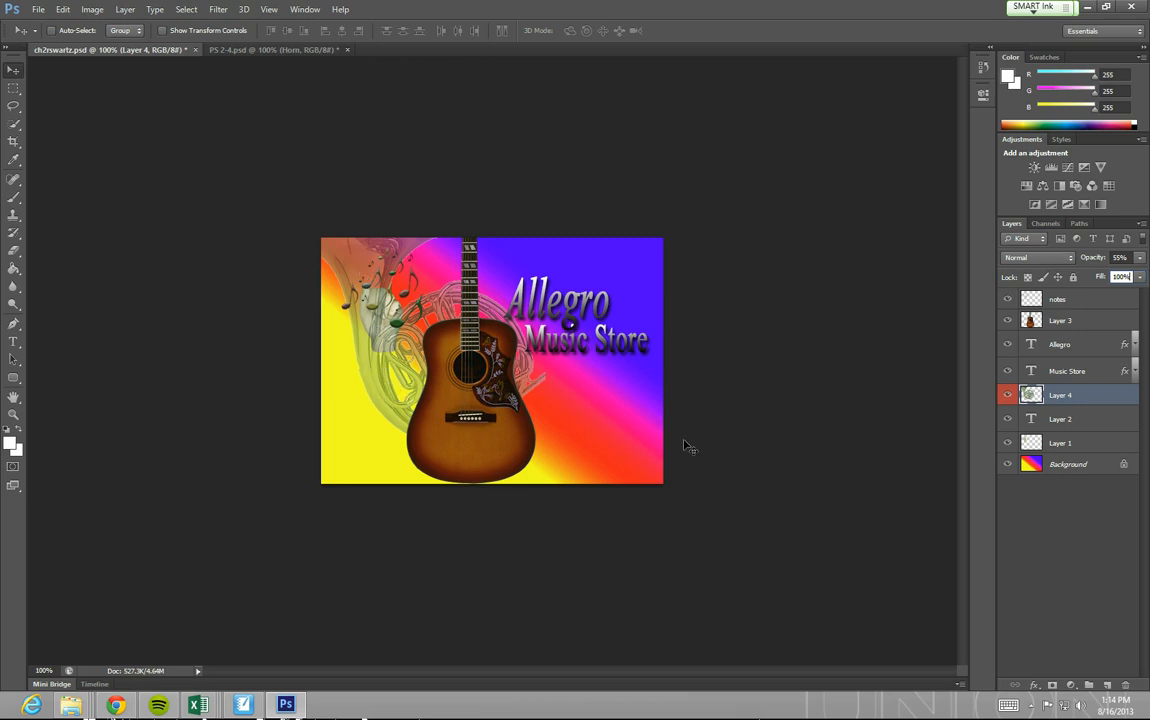
- Toggle Layer 2's visibility off and on to check its content, and hide Layer 1 containing the hand
{"action": "left_click", "coordinate": [1055, 421]}
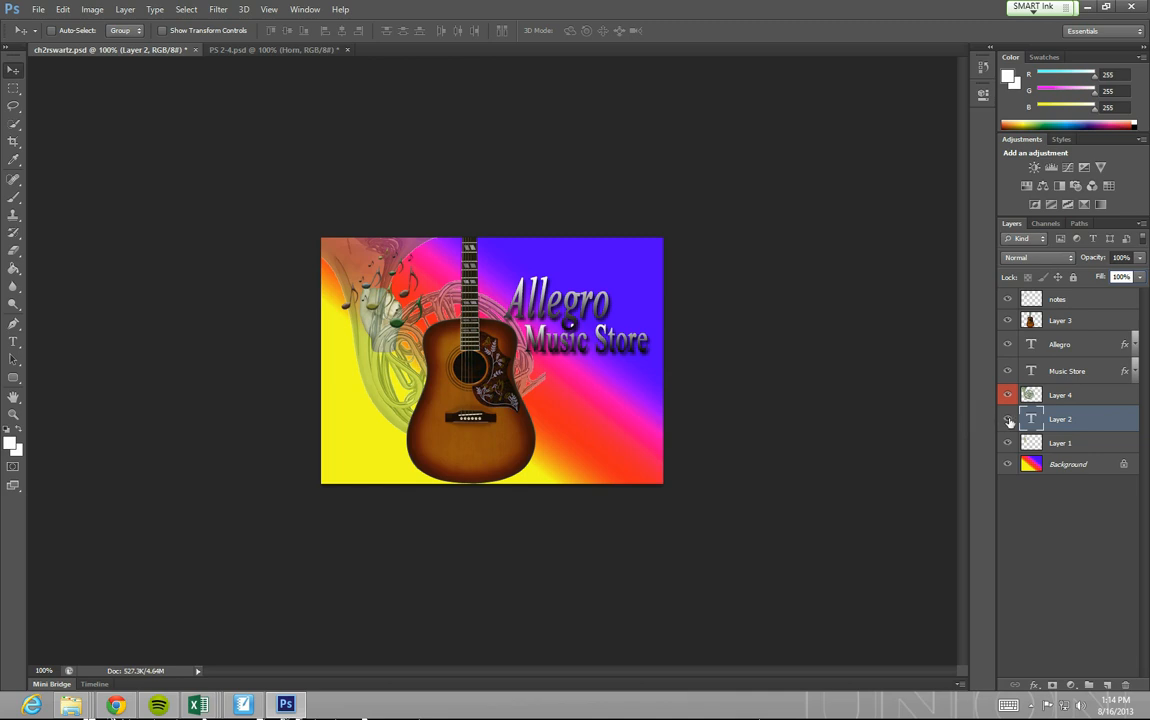
{"action": "left_click", "coordinate": [1009, 421]}
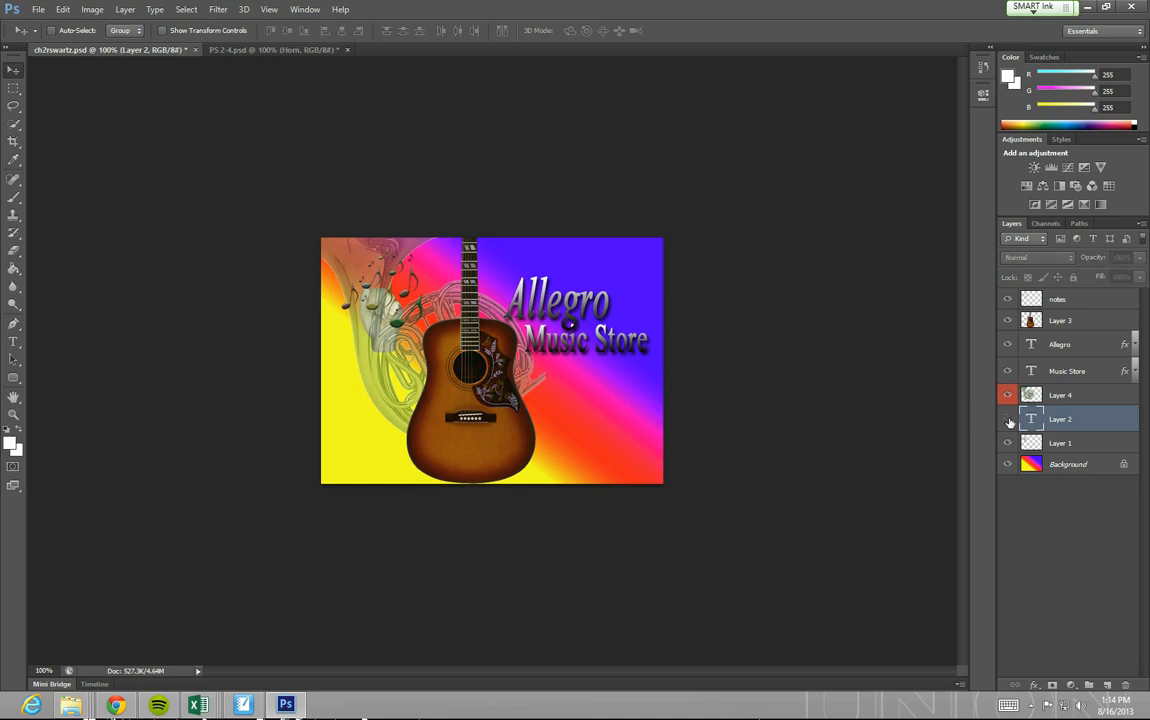
{"action": "left_click", "coordinate": [1008, 422]}
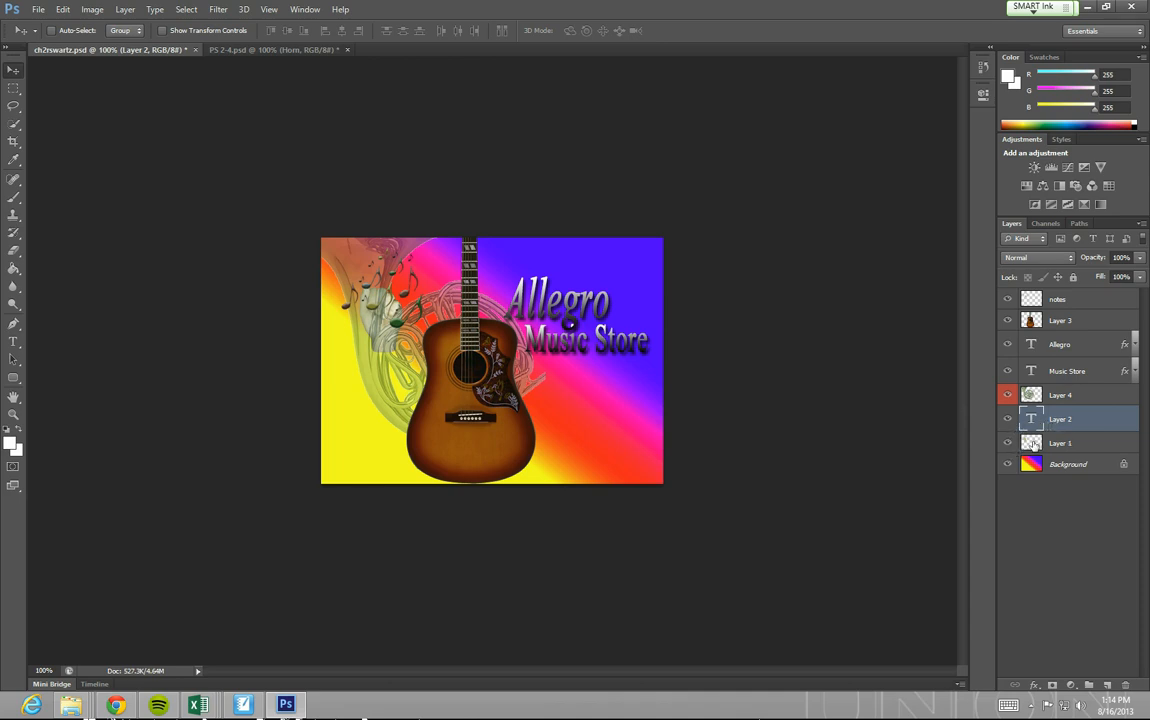
{"action": "left_click", "coordinate": [1030, 445]}
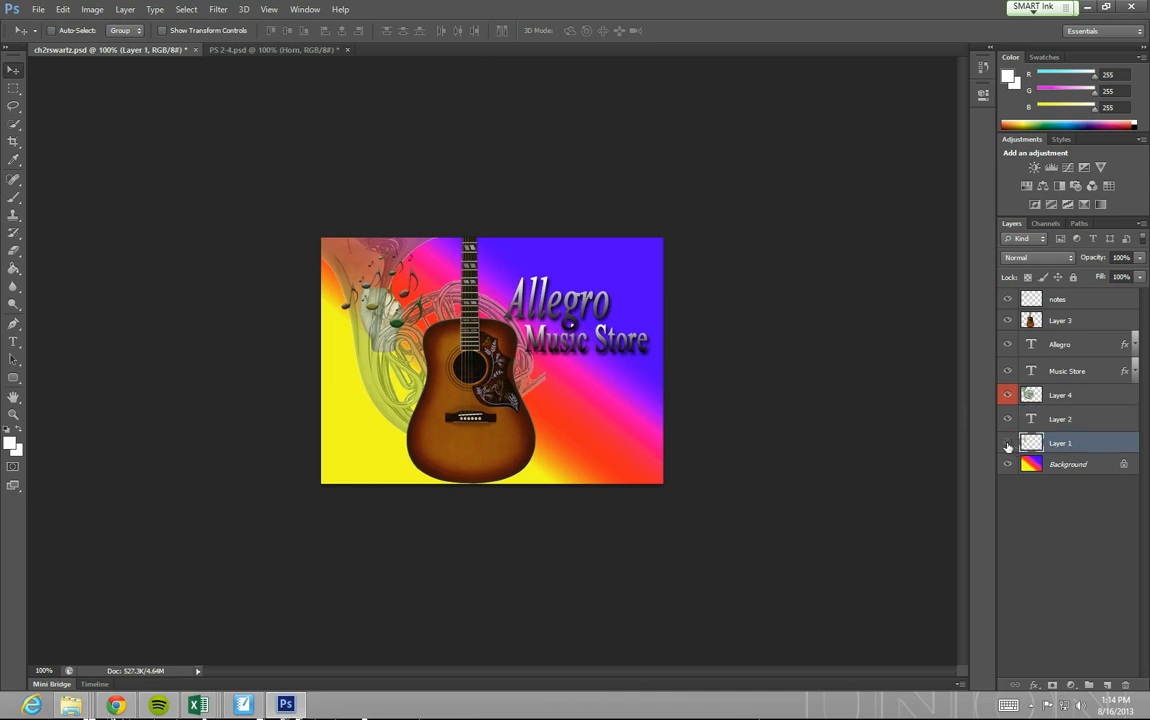
{"action": "left_click", "coordinate": [1008, 446]}
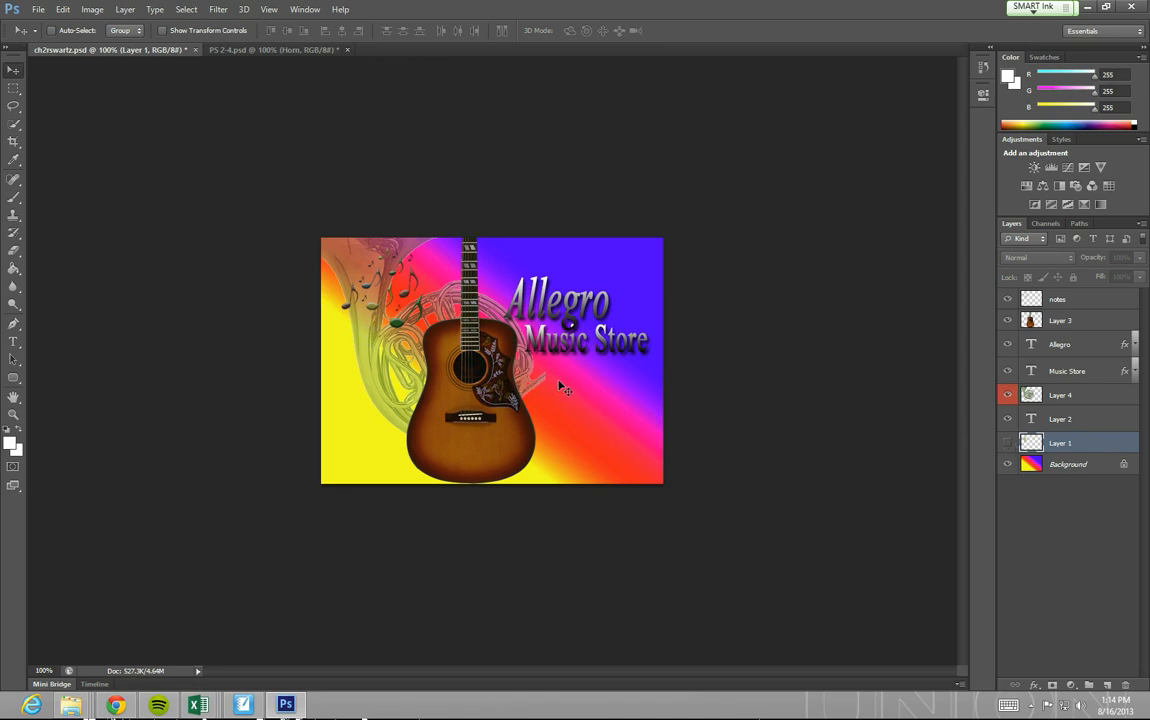
- Rename Layer 4 to horn
{"action": "double_click", "coordinate": [1062, 396]}
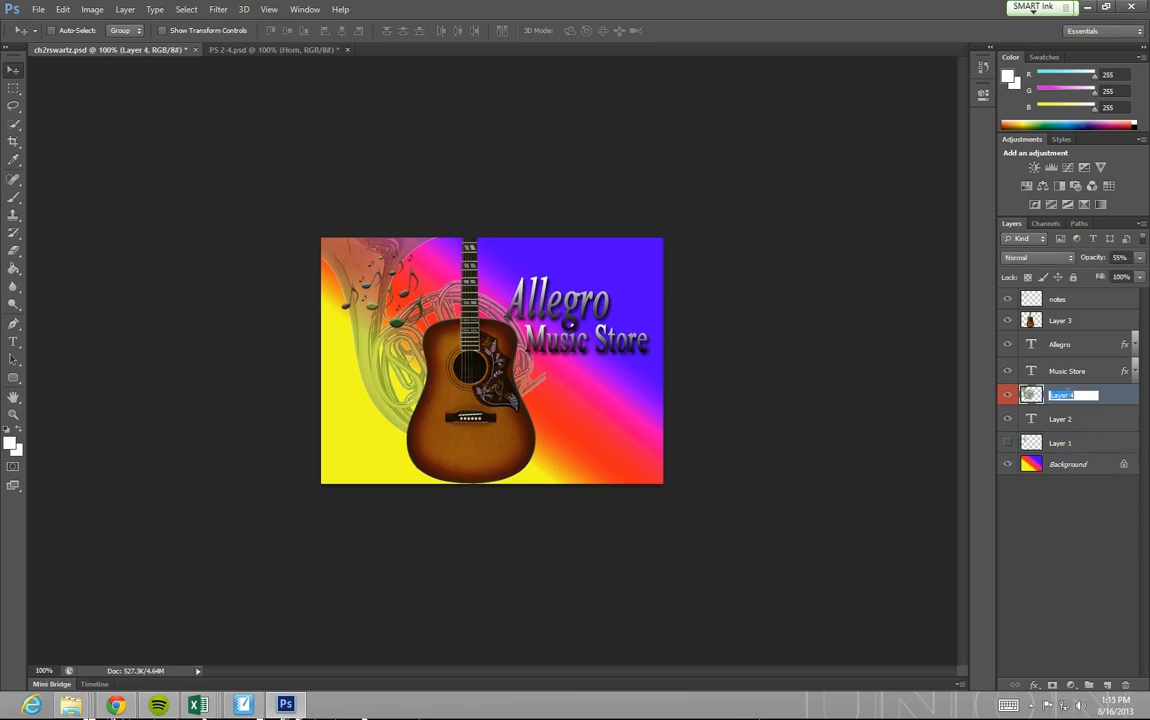
{"action": "type", "text": "H"}
{"action": "left_click", "coordinate": [1083, 421]}
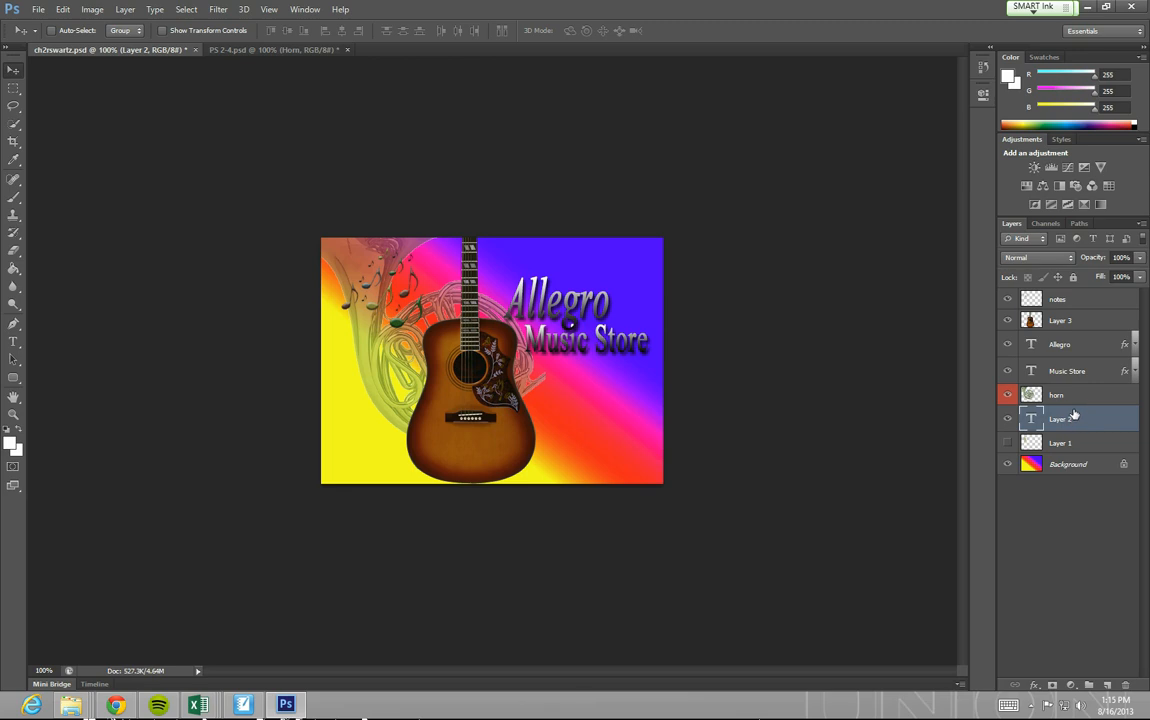
- Try the horn layer above the guitar layer, and place it between Layer 2 and Layer 1 in the stack
{"action": "left_click_drag", "start_coordinate": [1068, 398], "coordinate": [1057, 320]}
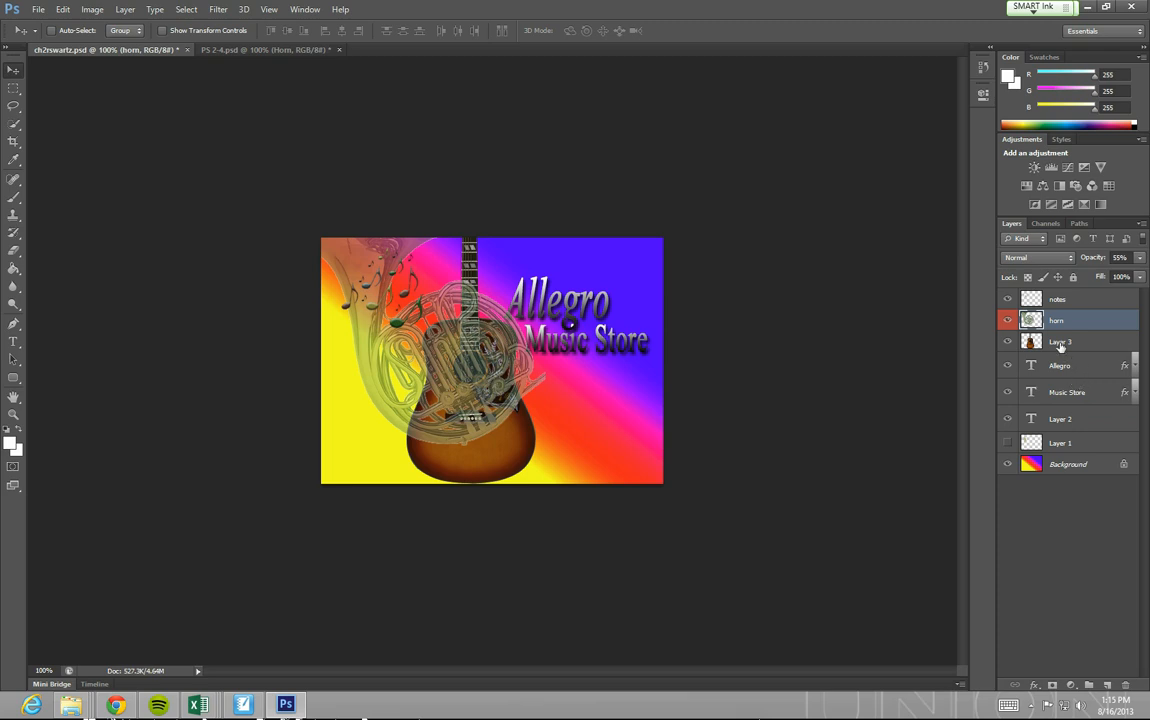
{"action": "left_click_drag", "start_coordinate": [1062, 325], "coordinate": [1060, 424]}
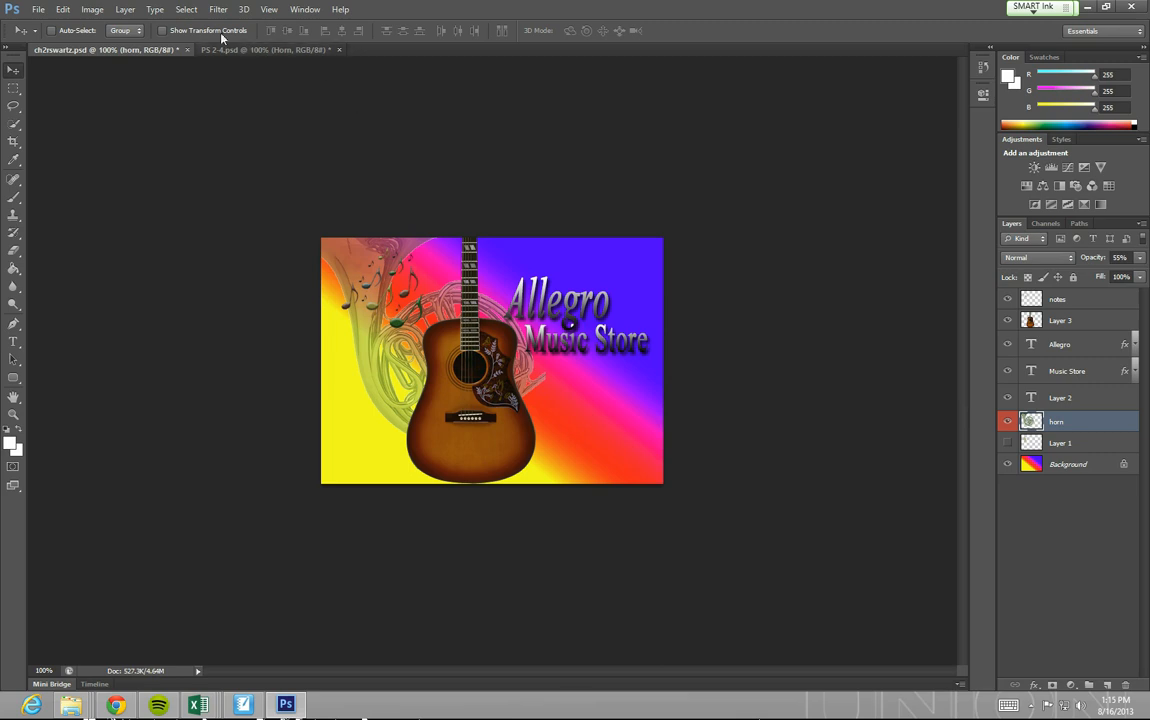
- Defringe the horn layer with a width of 3 pixels
{"action": "left_click", "coordinate": [125, 9]}
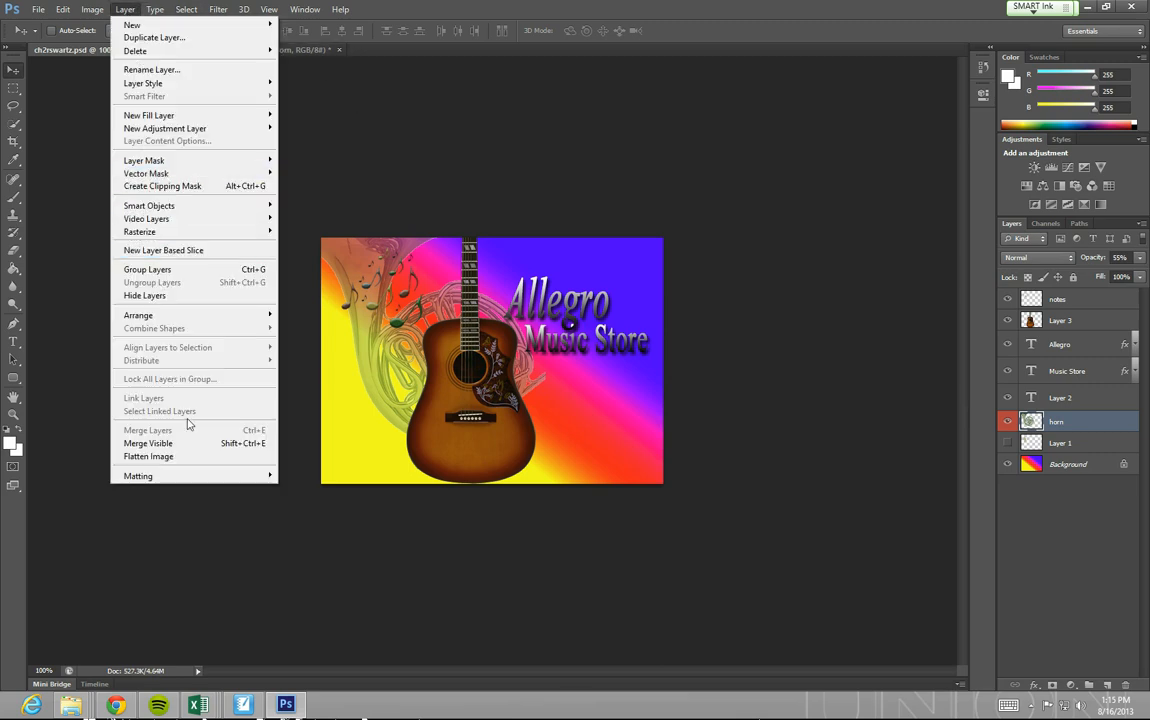
{"action": "mouse_move", "coordinate": [180, 476]}
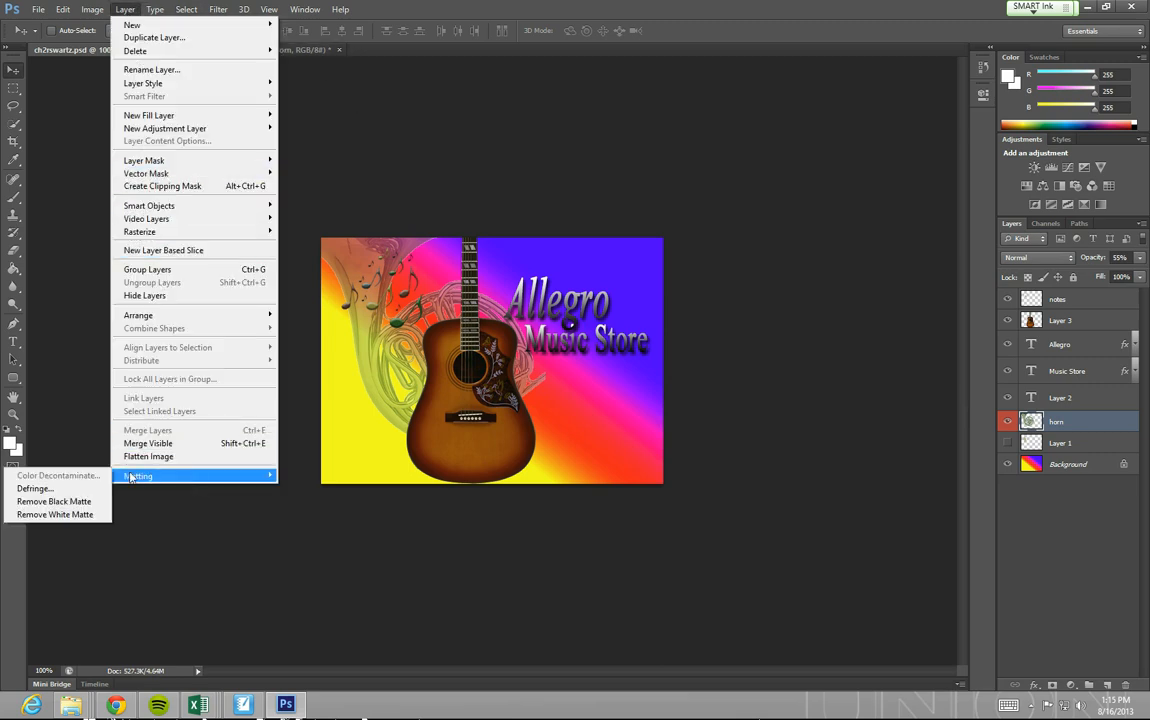
{"action": "left_click", "coordinate": [69, 489]}
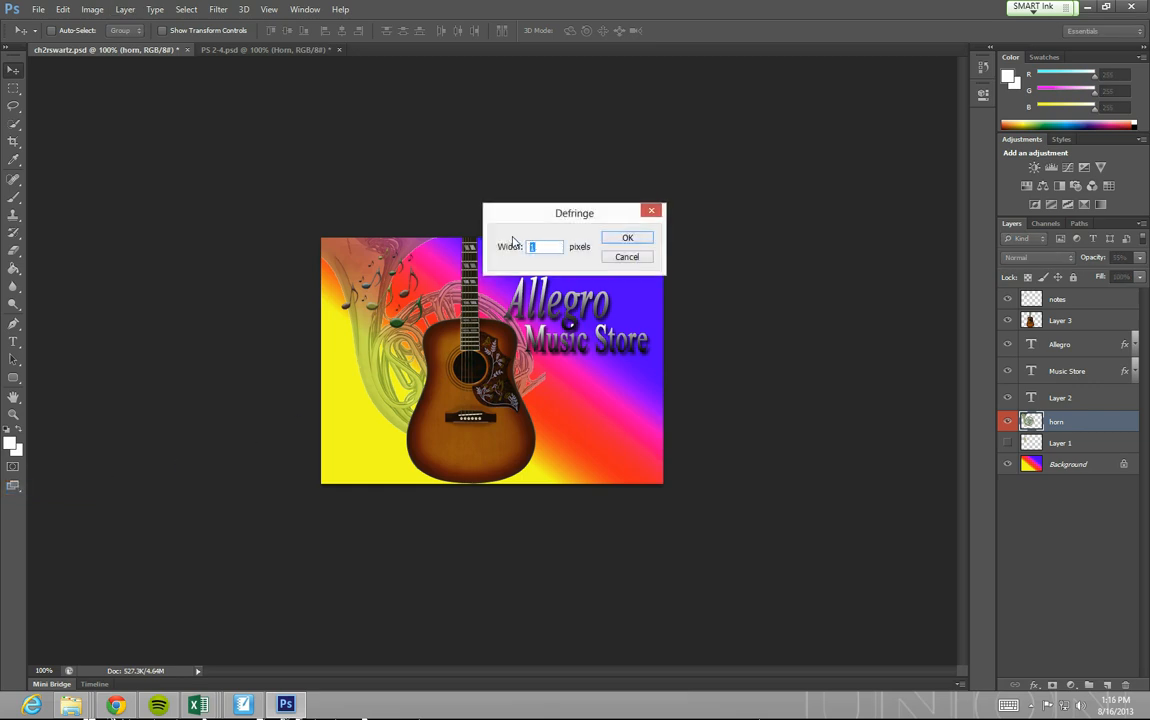
{"action": "type", "text": "3"}
{"action": "left_click", "coordinate": [628, 238]}
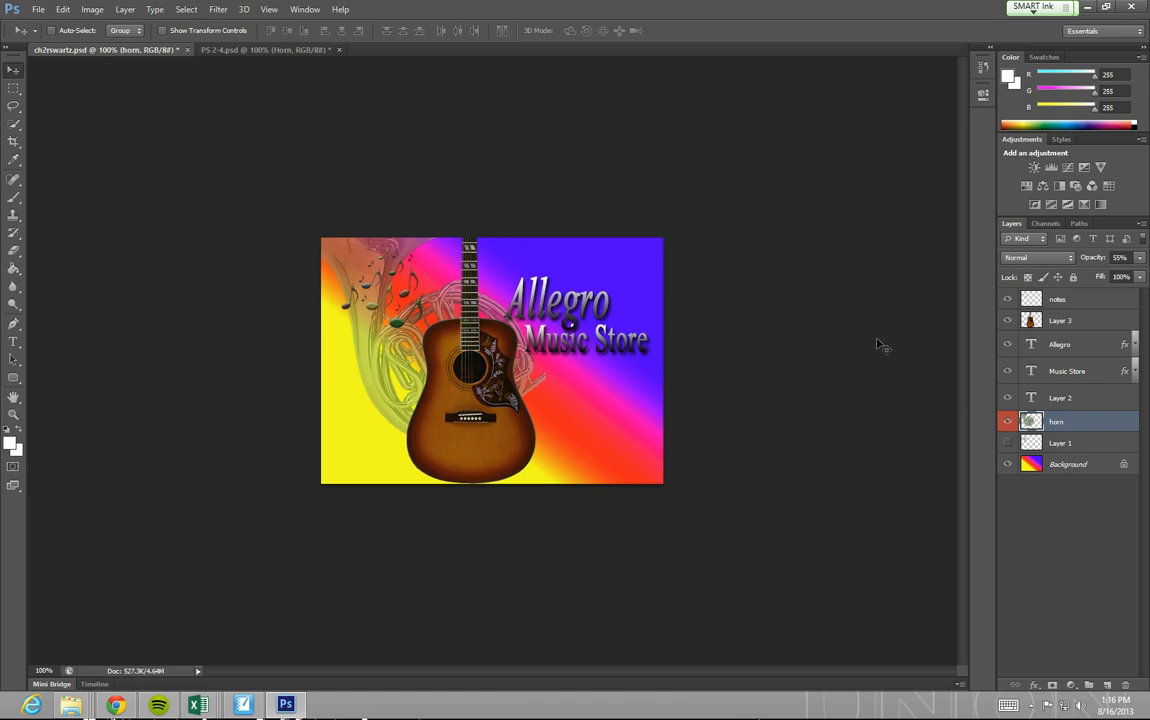
- Display the rulers around the canvas and hide them again
{"action": "left_click", "coordinate": [270, 12]}
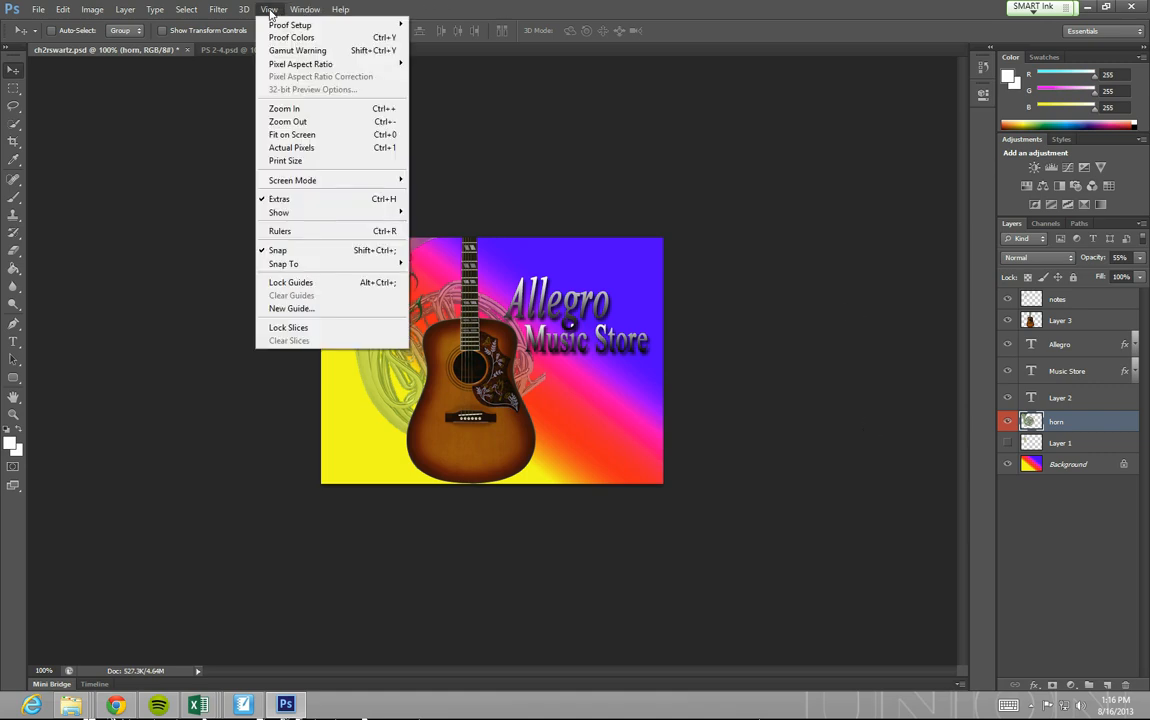
{"action": "left_click", "coordinate": [287, 231]}
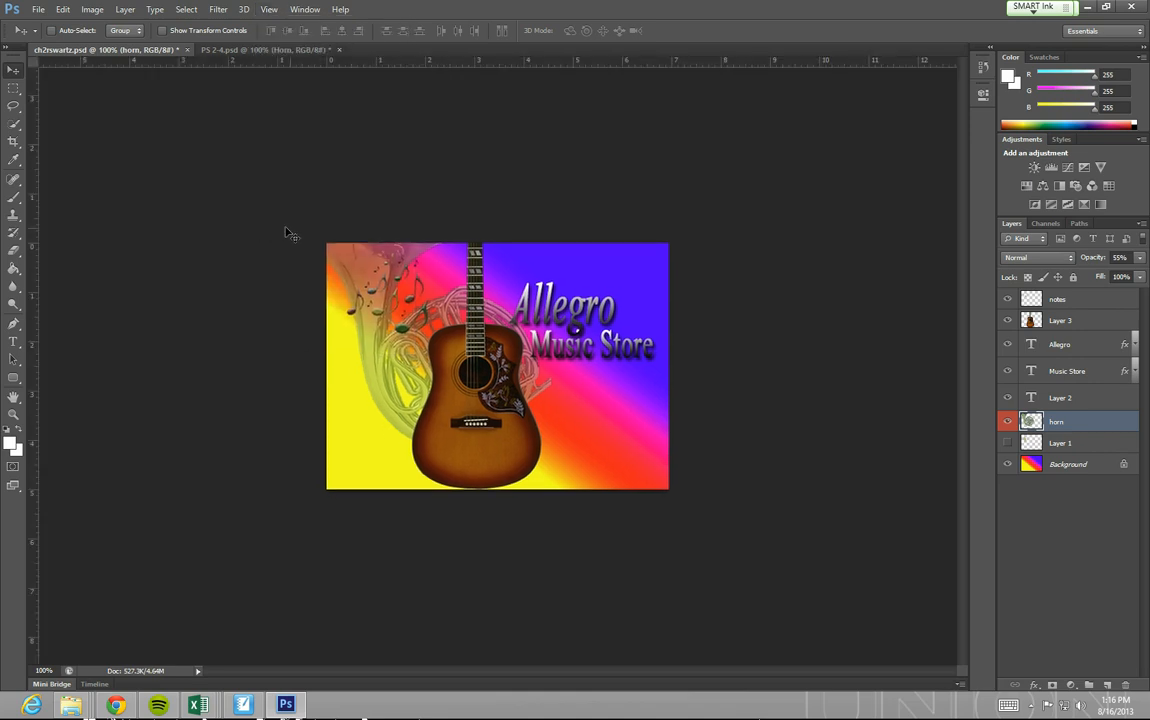
{"action": "left_click", "coordinate": [268, 10]}
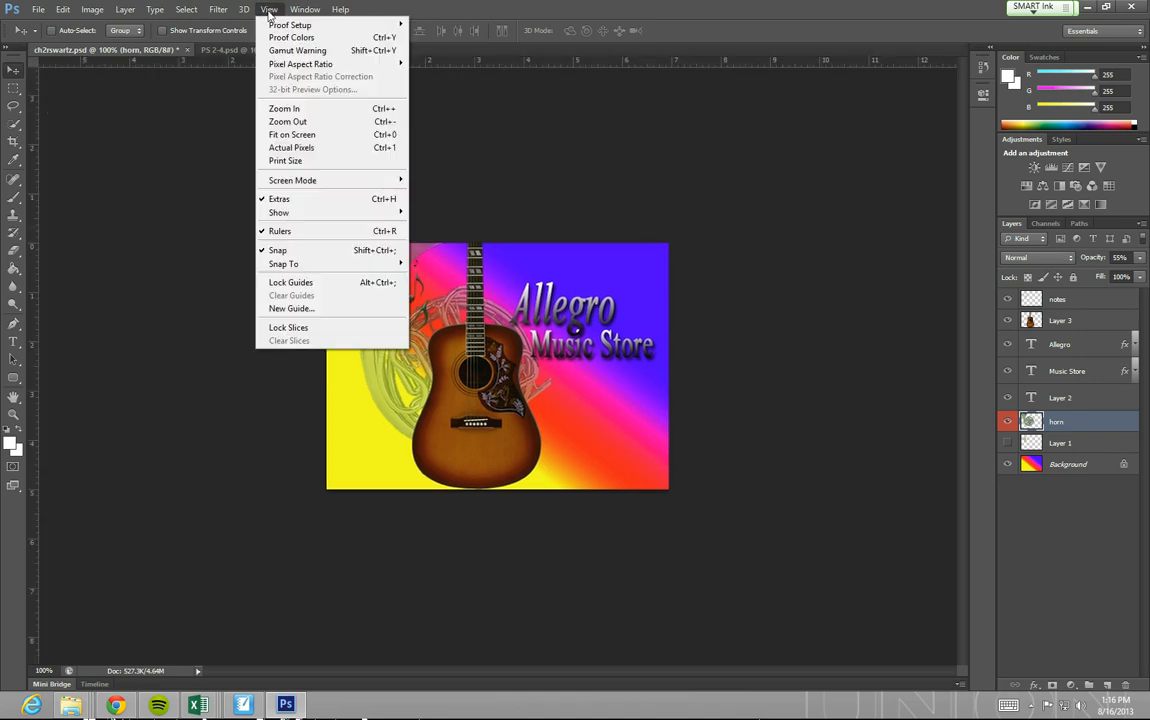
{"action": "left_click", "coordinate": [270, 234]}
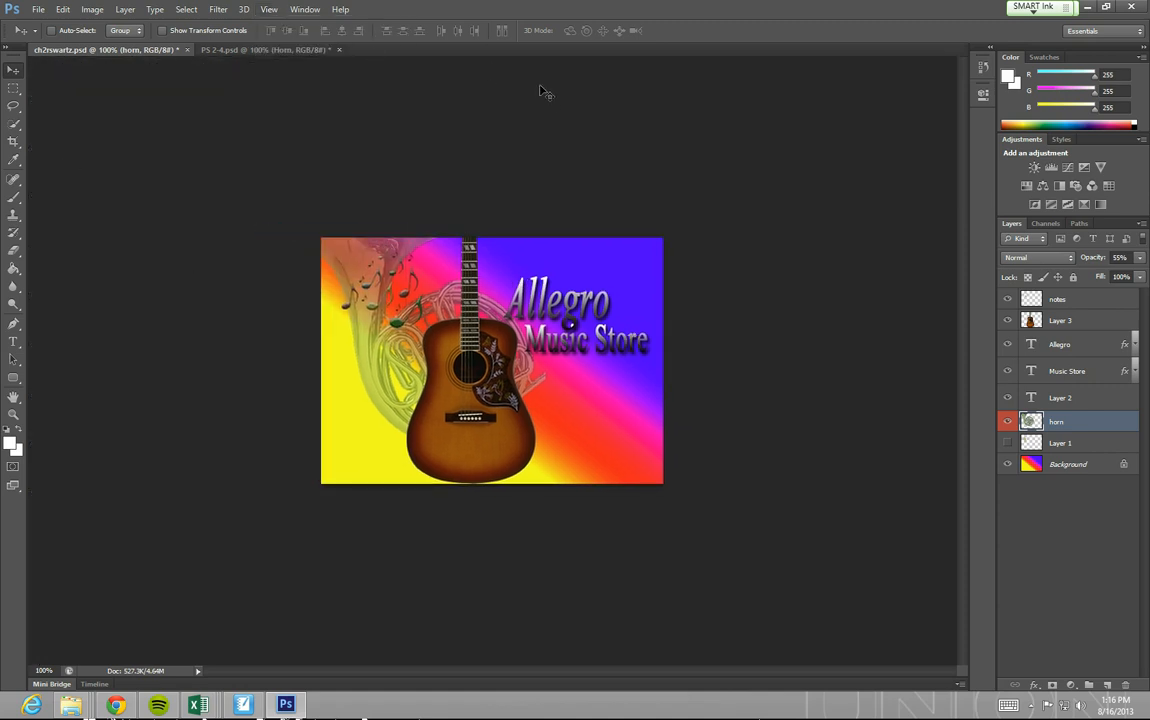
- Create a new layer group directly above the horn layer and name it Type Layers
{"action": "left_click", "coordinate": [1089, 687]}
{"action": "double_click", "coordinate": [1062, 419]}
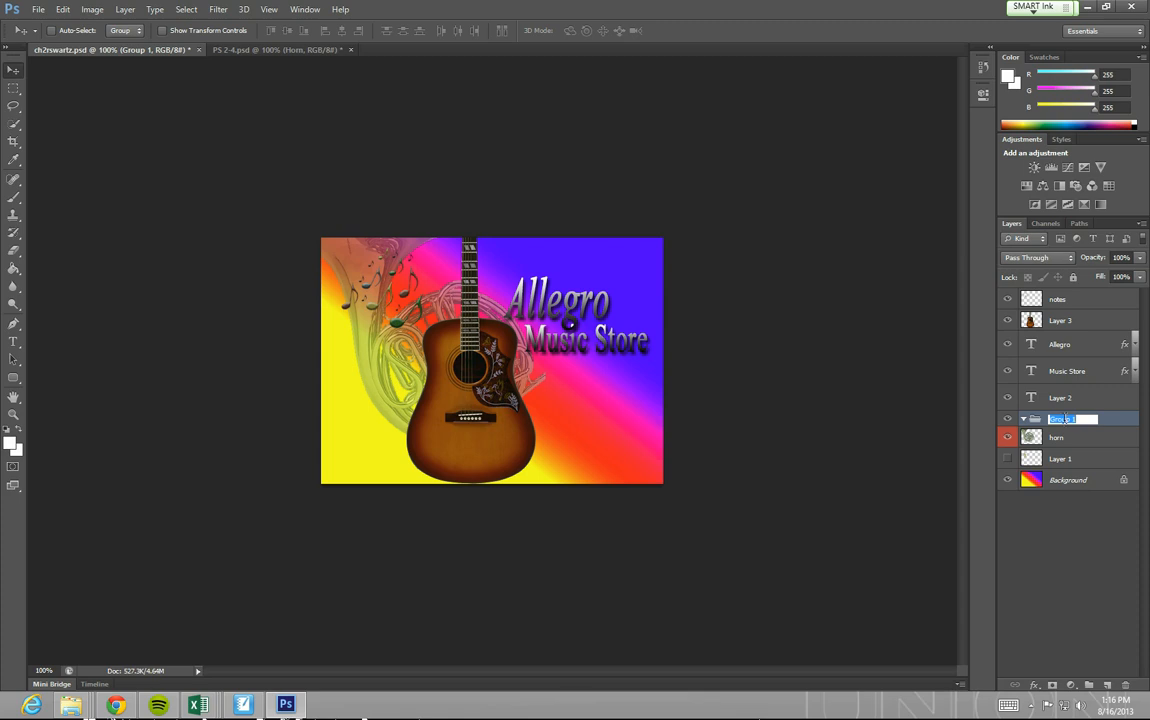
{"action": "type", "text": "Type Layers"}
{"action": "left_click", "coordinate": [1093, 570]}
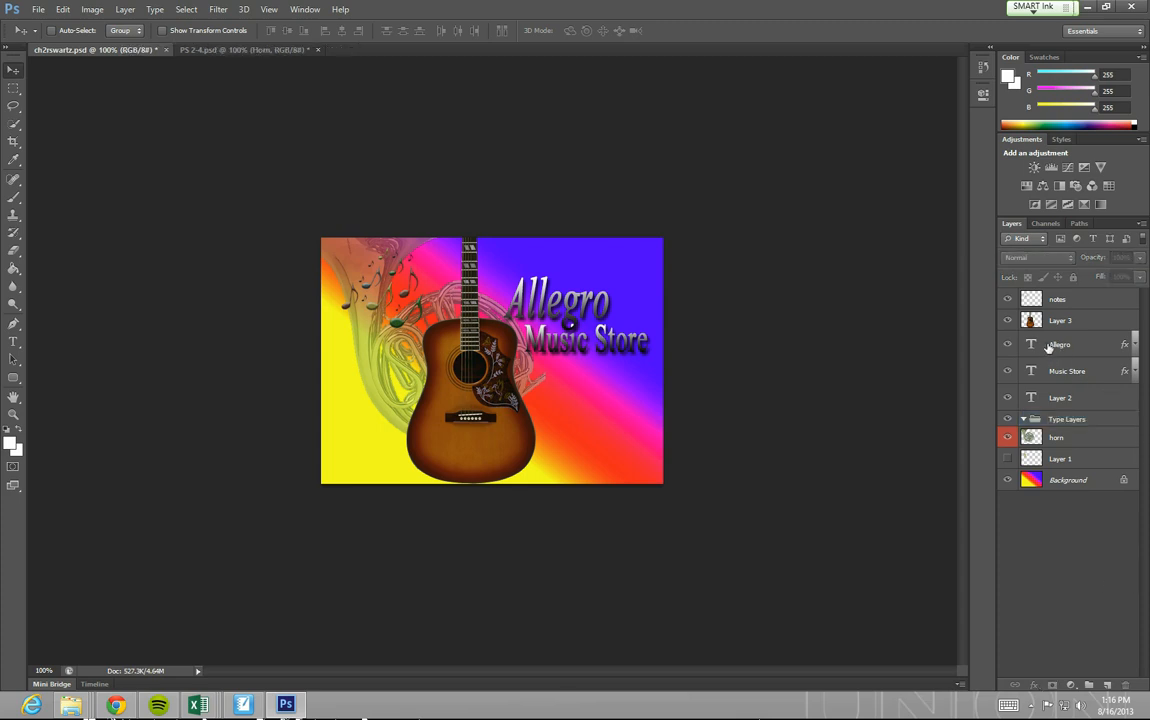
- Move the Allegro and Music Store type layers into the Type Layers group, and delete the Layer 2 type layer
{"action": "left_click_drag", "start_coordinate": [1049, 346], "coordinate": [1055, 418]}
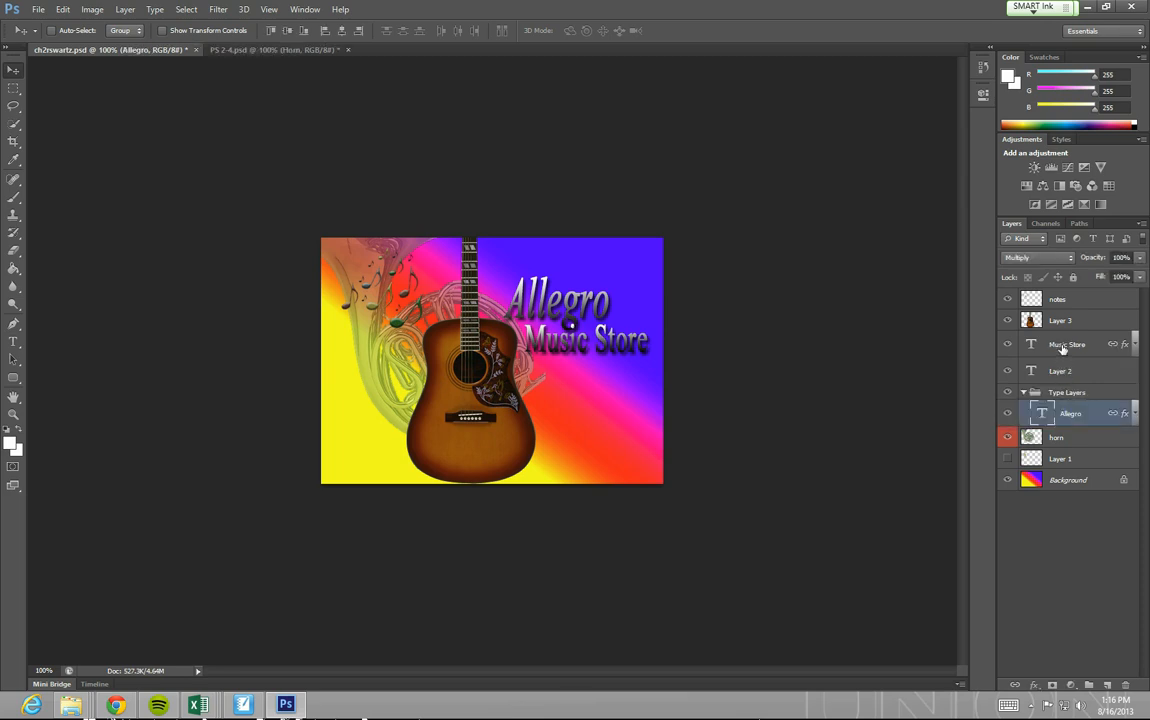
{"action": "left_click_drag", "start_coordinate": [1062, 346], "coordinate": [1071, 425]}
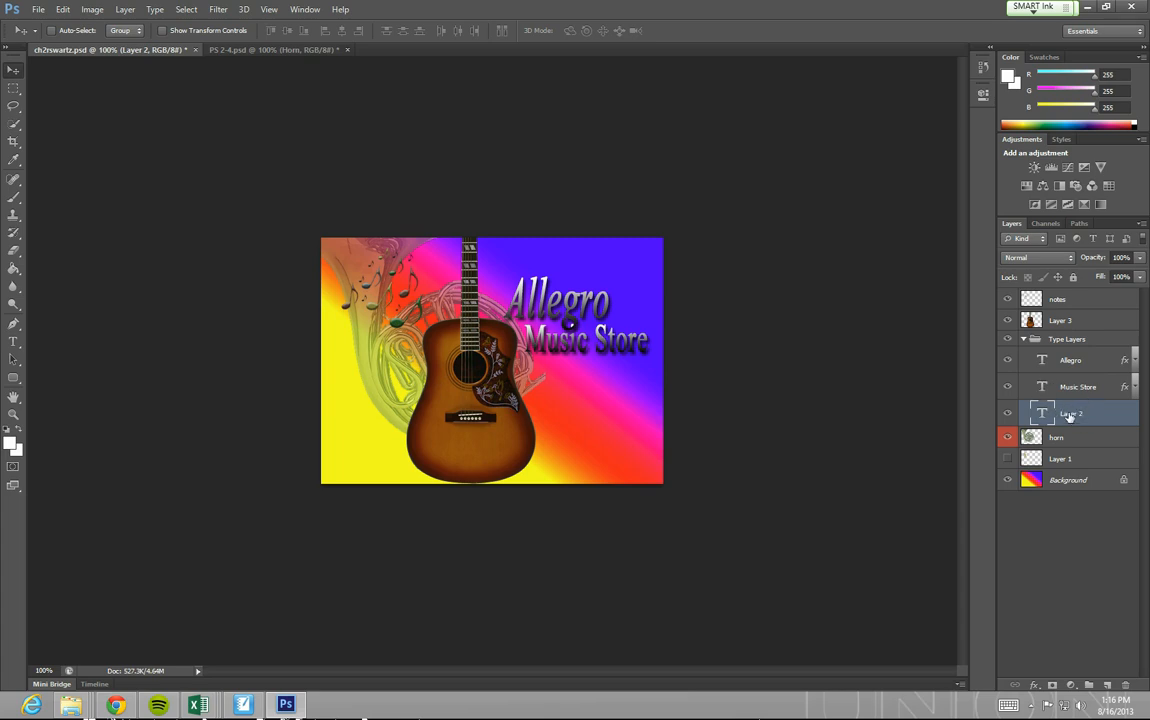
{"action": "left_click_drag", "start_coordinate": [1070, 416], "coordinate": [1097, 520]}
{"action": "left_click_drag", "start_coordinate": [1122, 639], "coordinate": [1128, 682]}
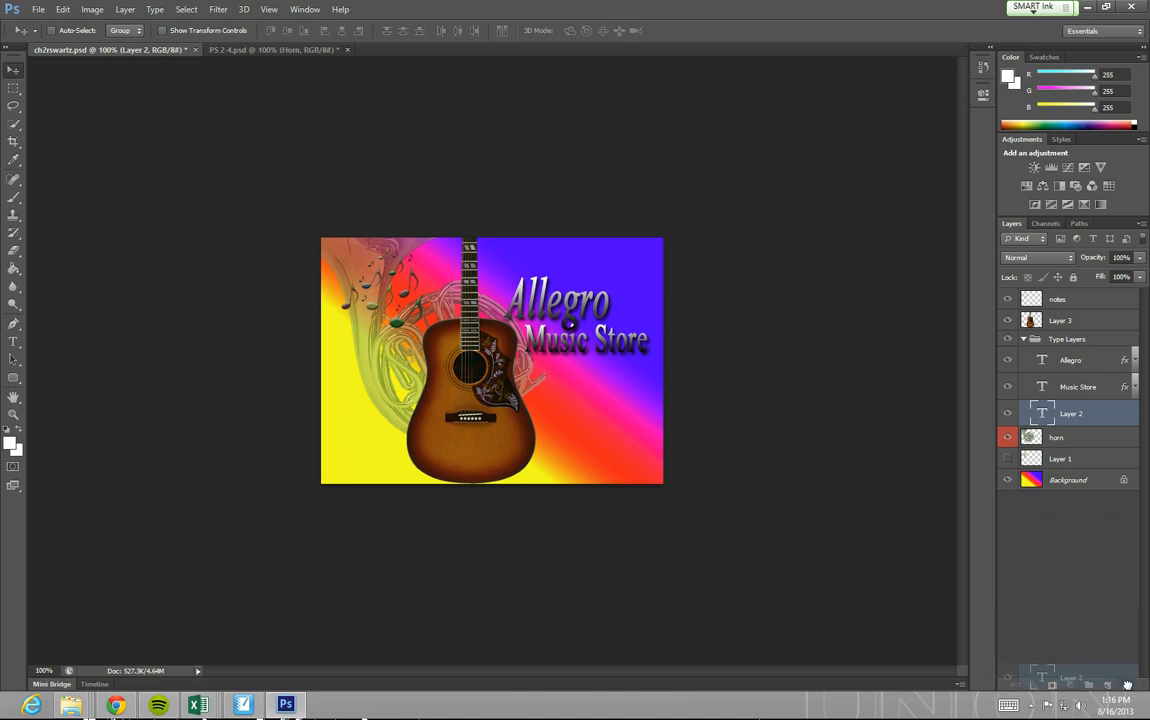
{"action": "left_click_drag", "start_coordinate": [1128, 685], "coordinate": [1126, 685]}
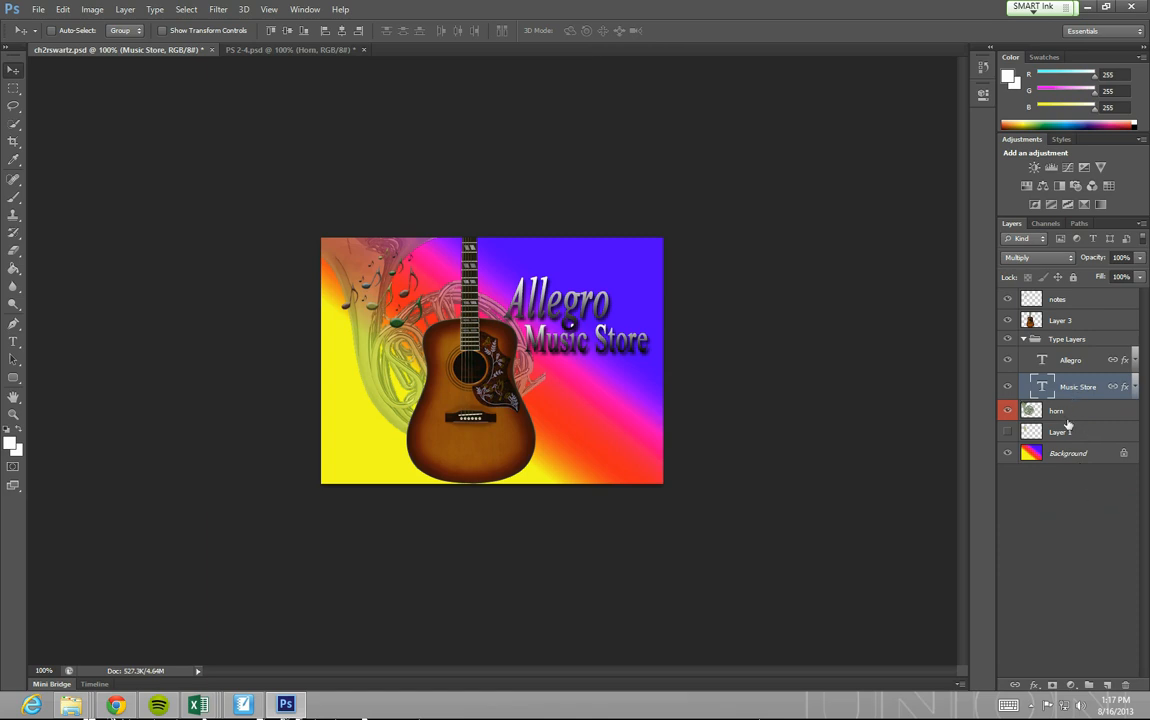
- Collapse the Type Layers group and test its visibility by hiding and showing the whole group and the Allegro layer alone
{"action": "left_click", "coordinate": [1024, 340]}
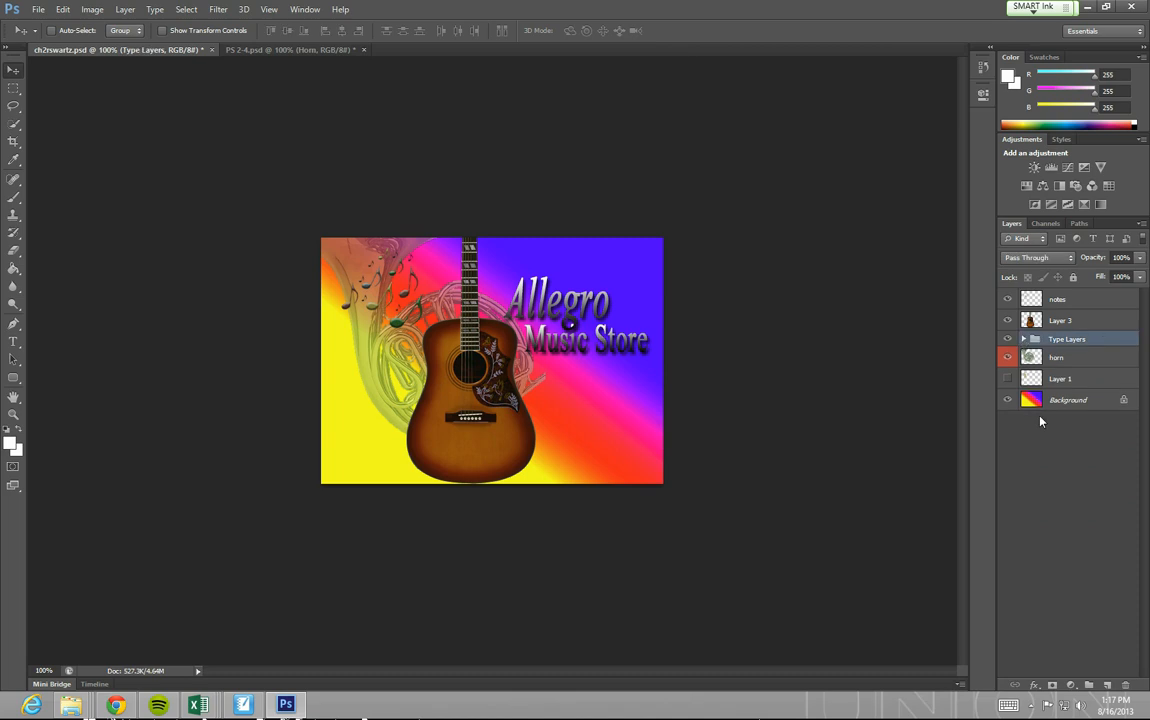
{"action": "left_click", "coordinate": [1008, 340]}
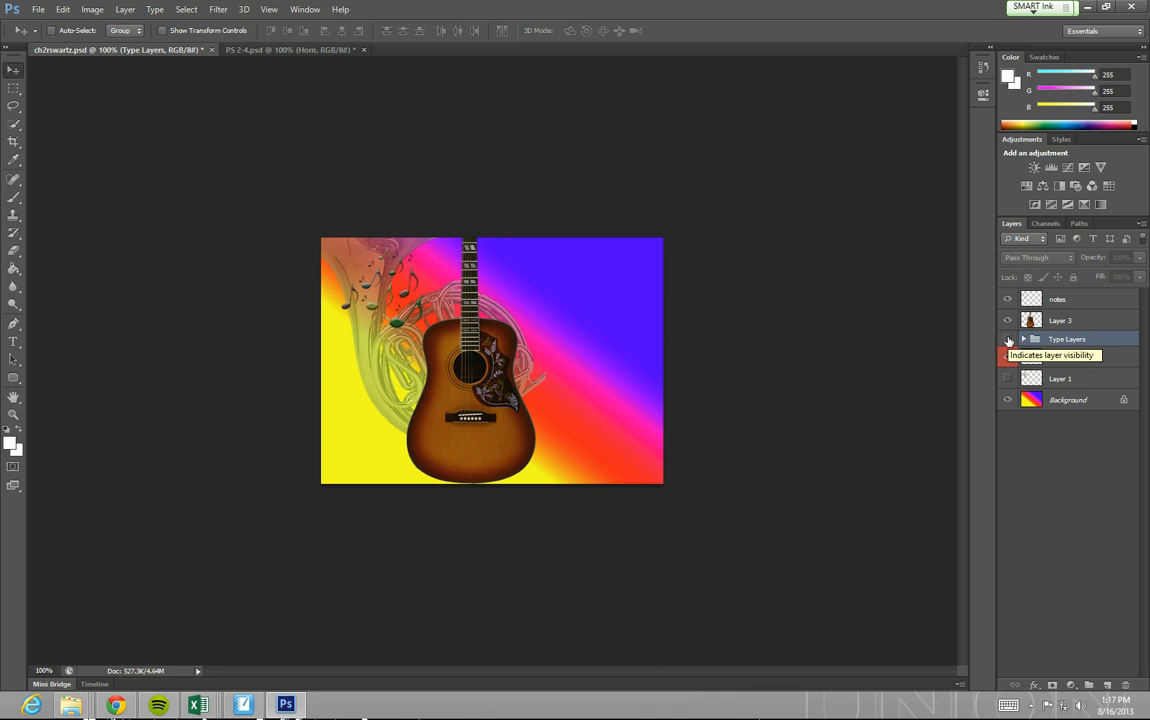
{"action": "left_click", "coordinate": [1008, 340]}
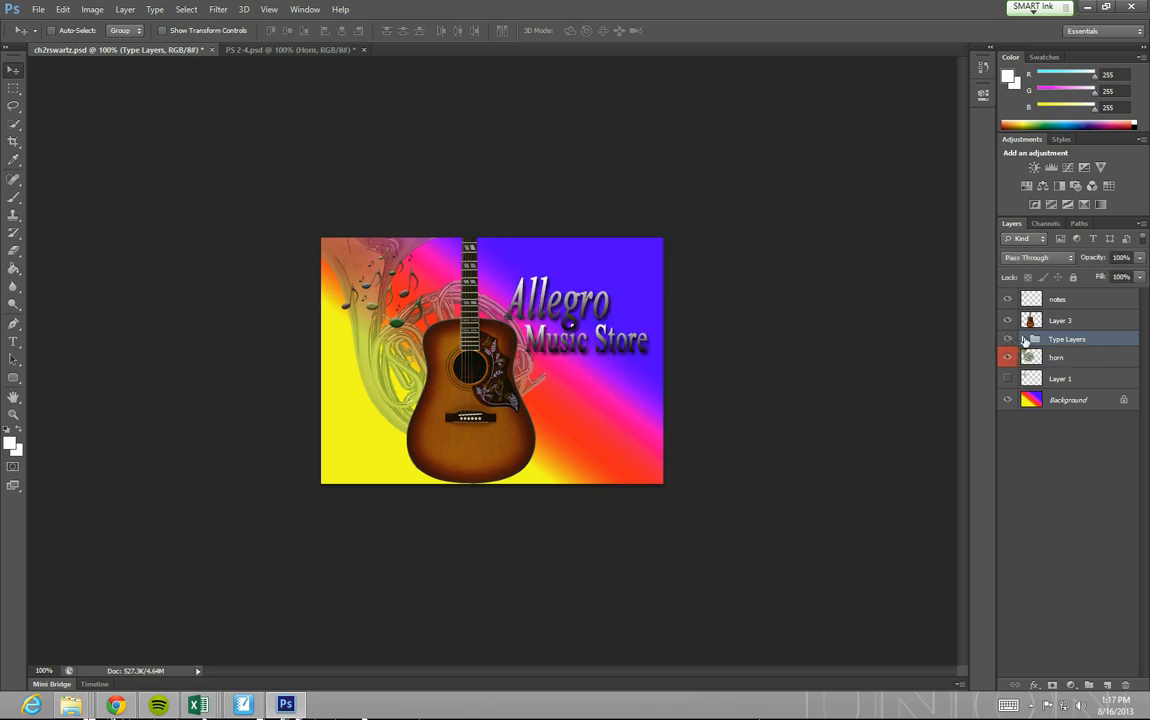
{"action": "left_click", "coordinate": [1023, 339]}
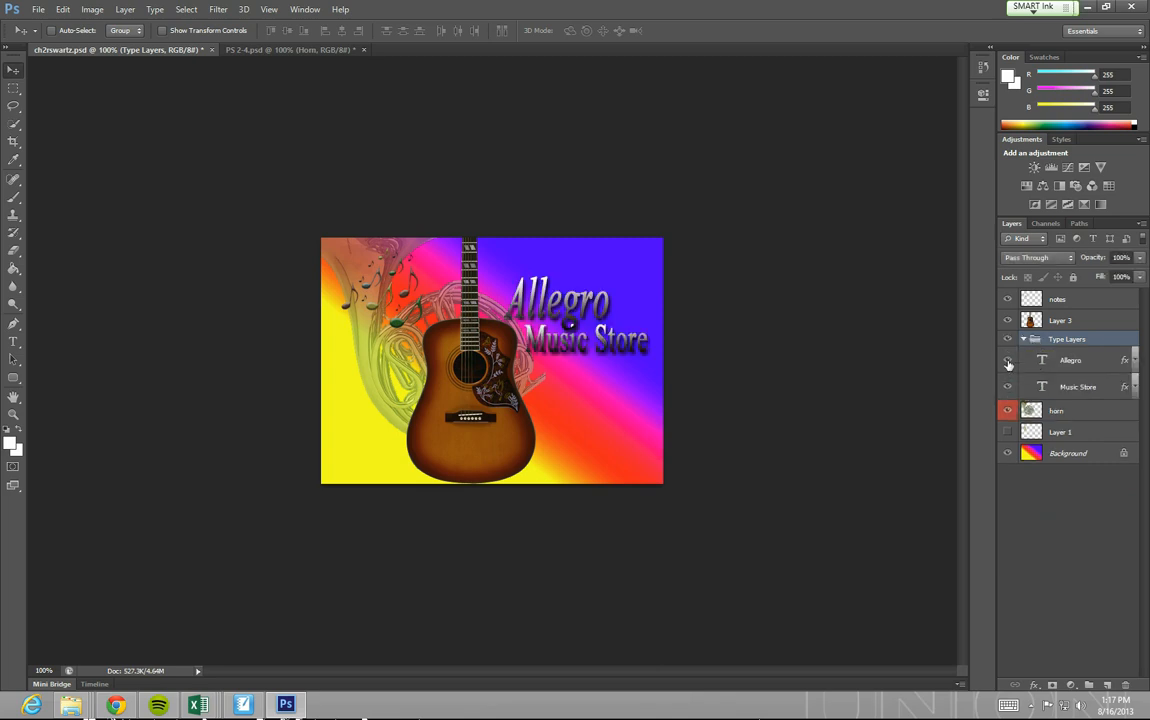
{"action": "left_click", "coordinate": [1008, 361]}
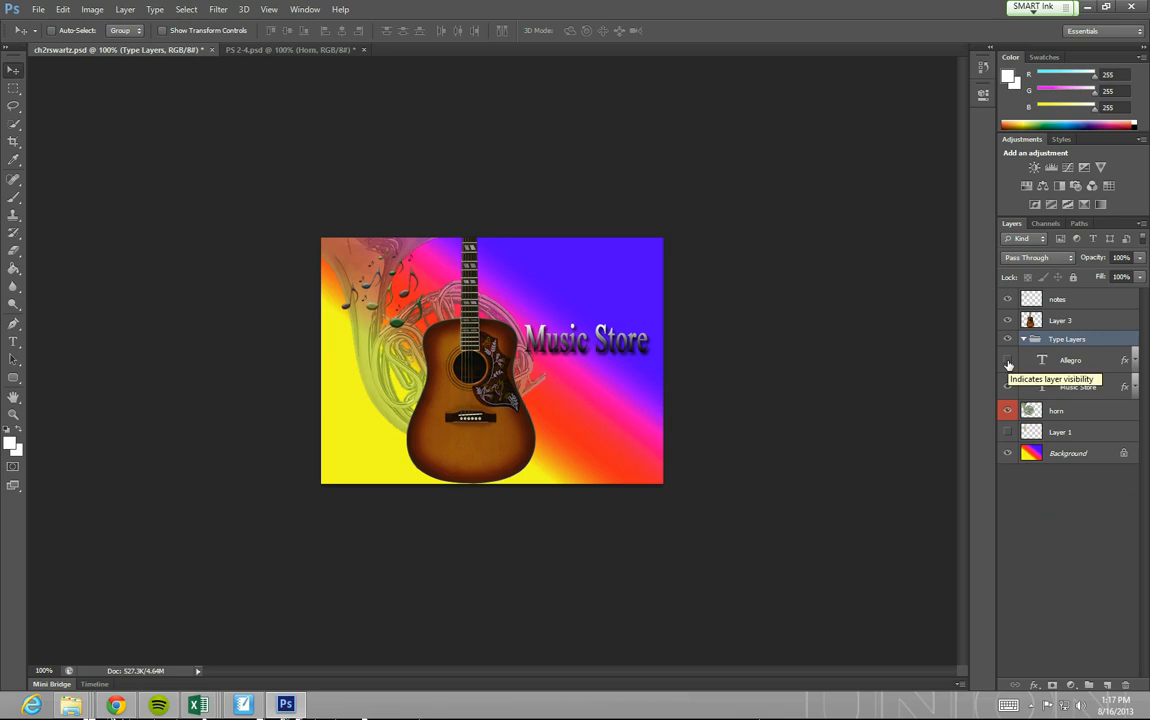
{"action": "left_click", "coordinate": [1008, 362]}
{"action": "left_click", "coordinate": [1023, 340]}
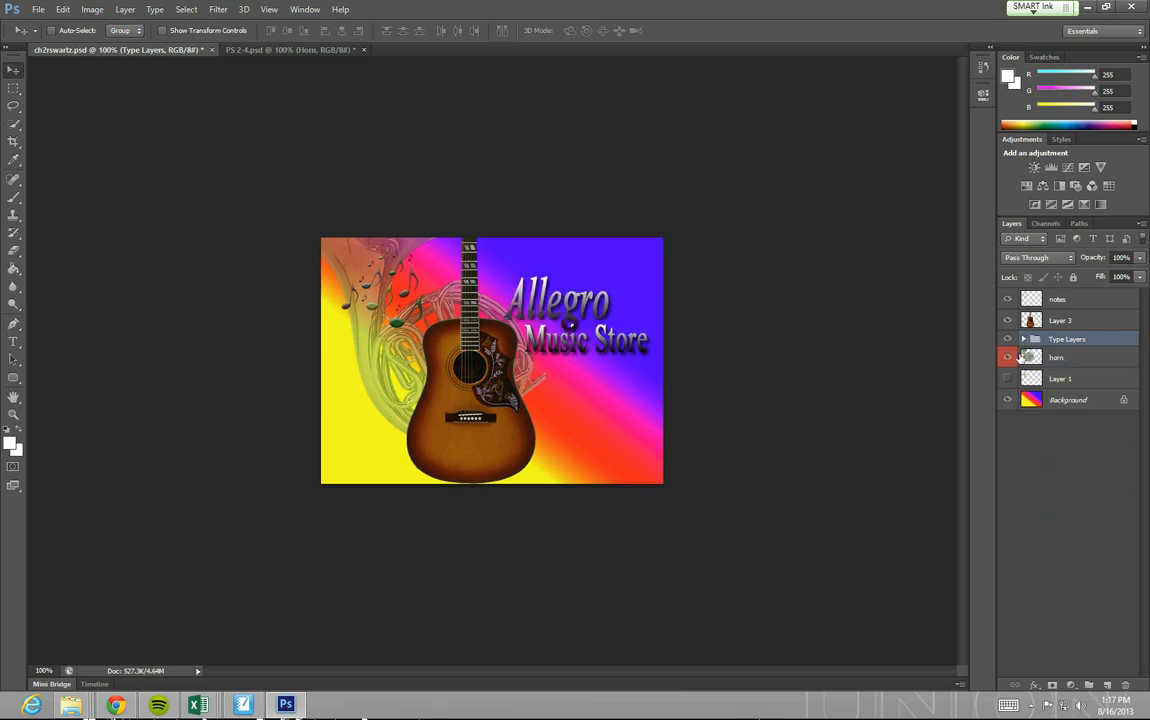
{"action": "left_click", "coordinate": [1008, 340]}
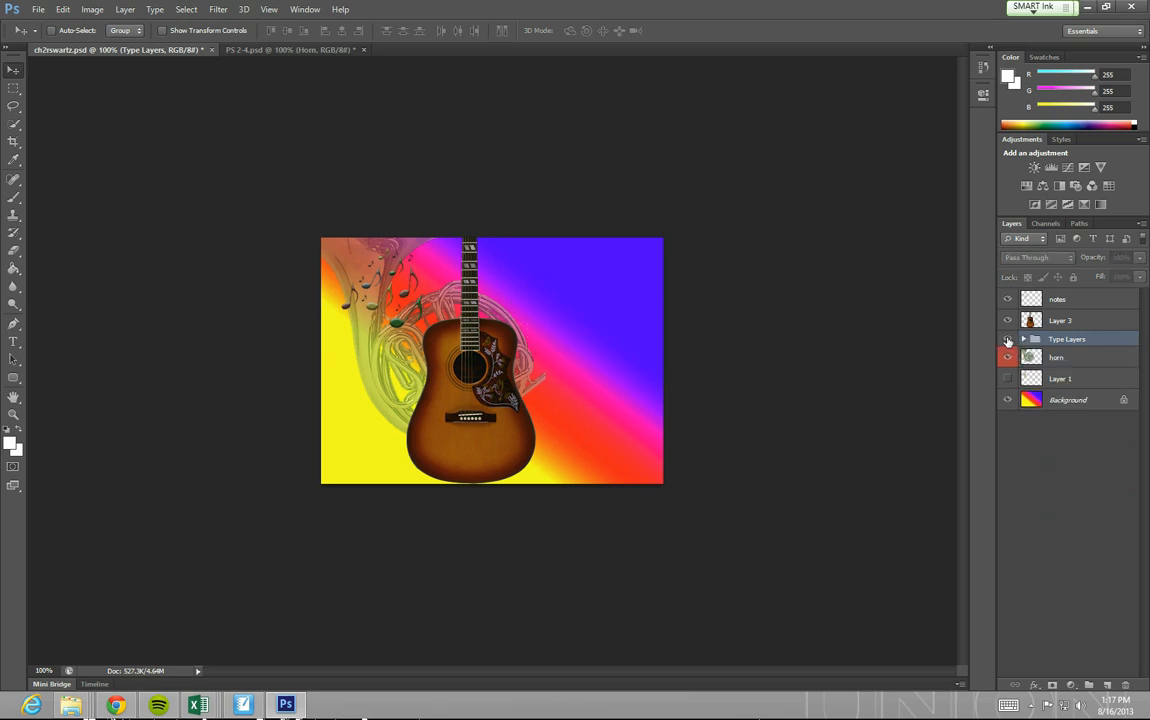
{"action": "left_click", "coordinate": [1008, 340]}
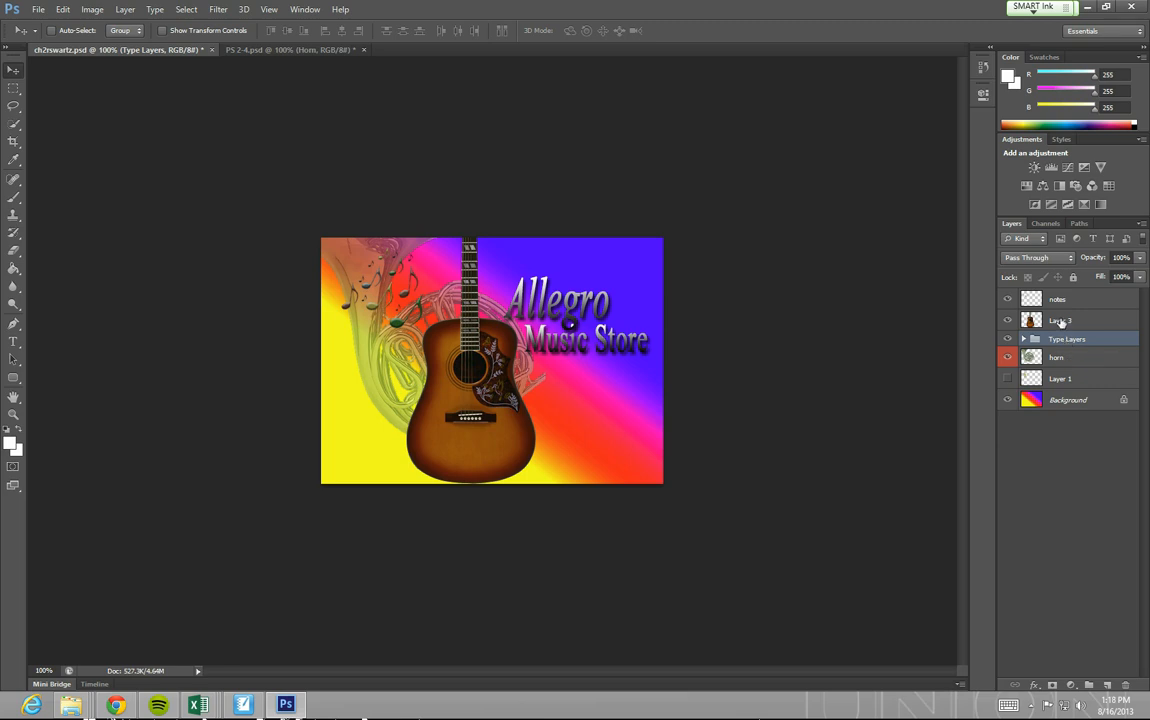
- Move the notes layer between the horn layer and Layer 1, and hide it
{"action": "left_click_drag", "start_coordinate": [1056, 294], "coordinate": [1058, 365]}
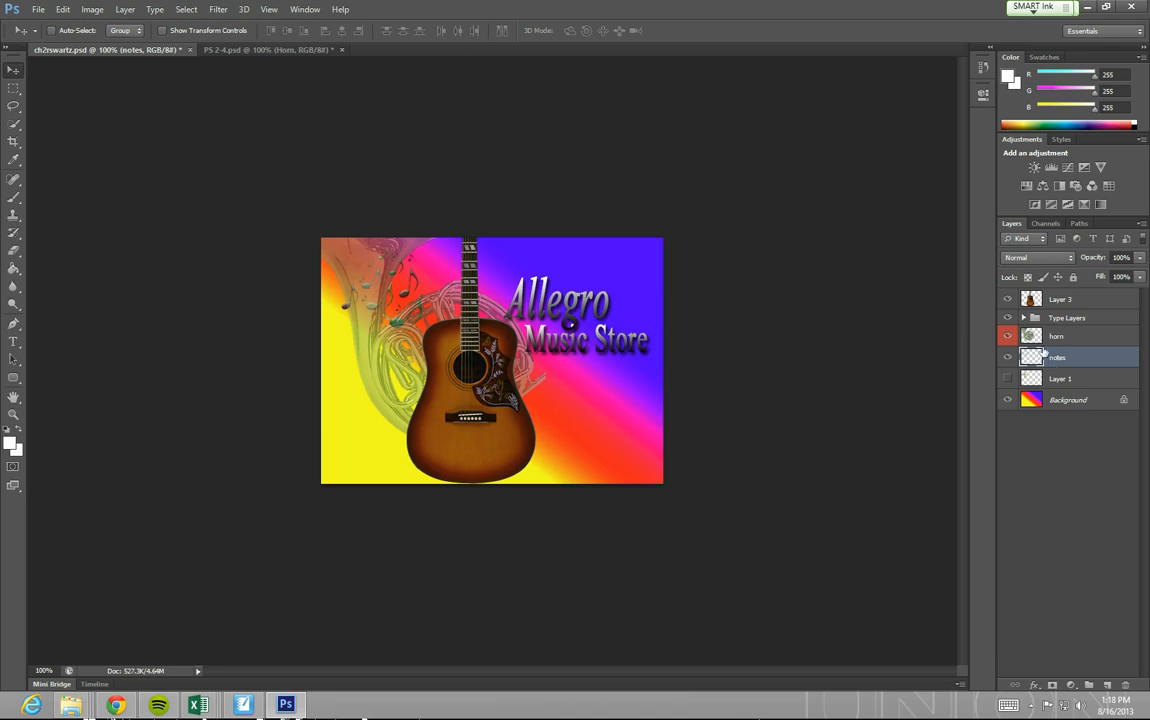
{"action": "left_click", "coordinate": [1008, 357]}
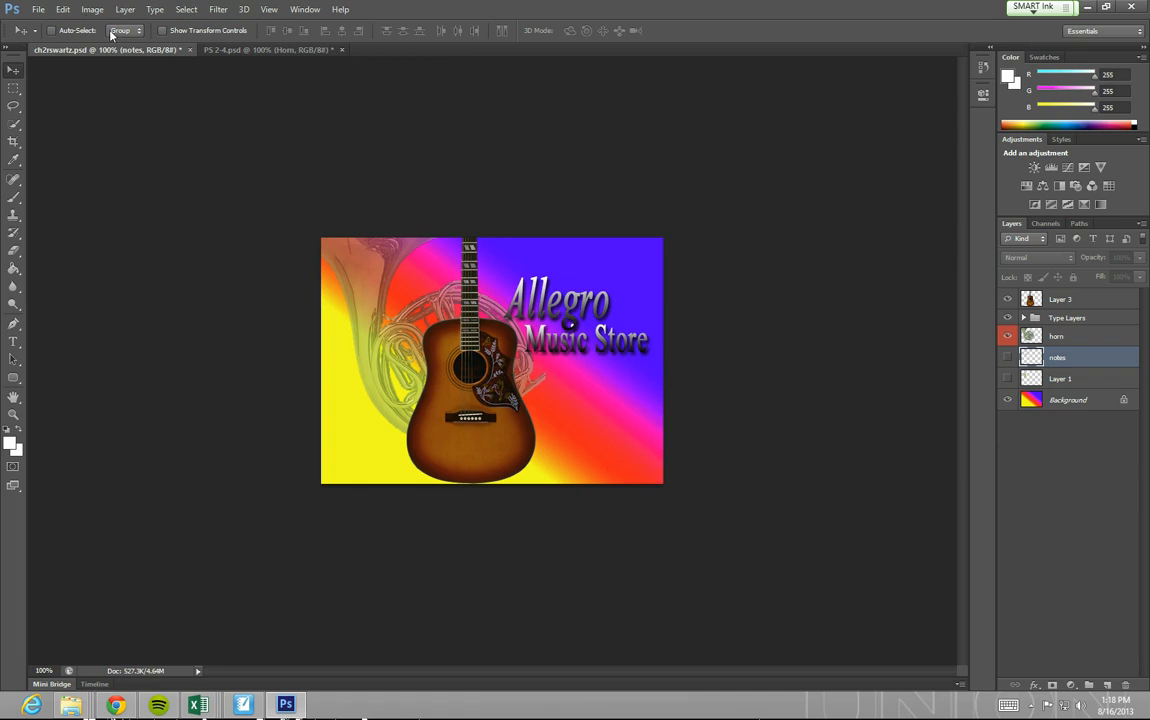
- Save the changes to the Allegro Music Store document
{"action": "left_click", "coordinate": [44, 11]}
{"action": "left_click", "coordinate": [60, 152]}
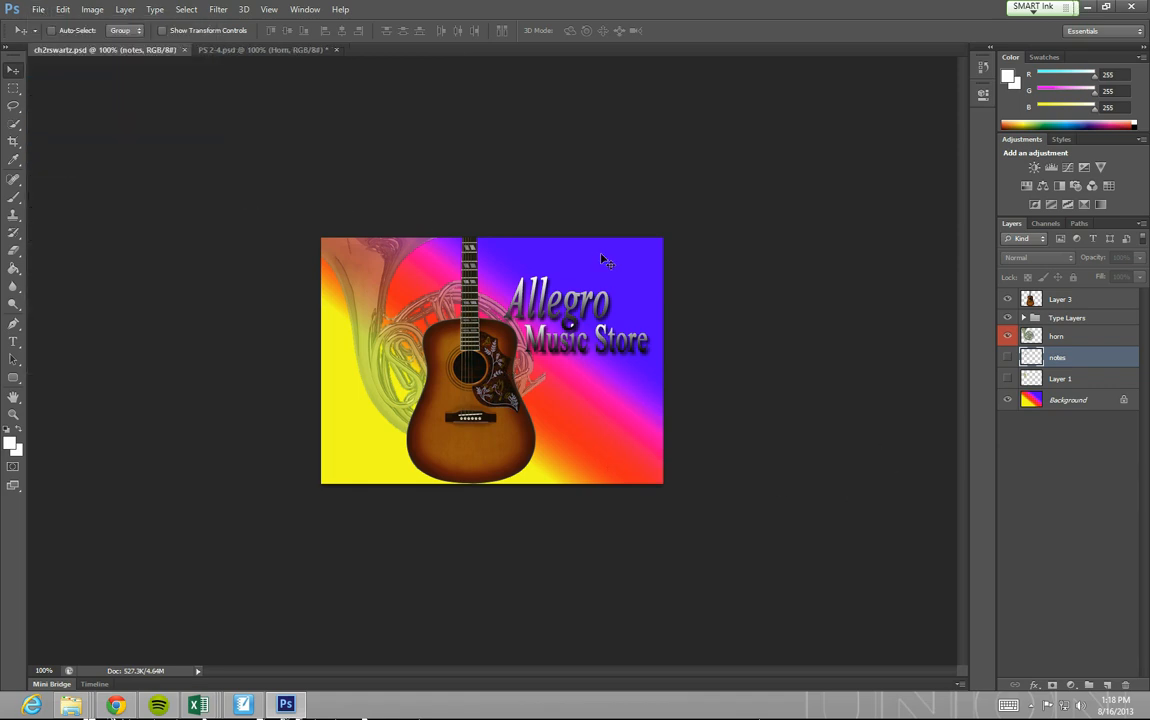